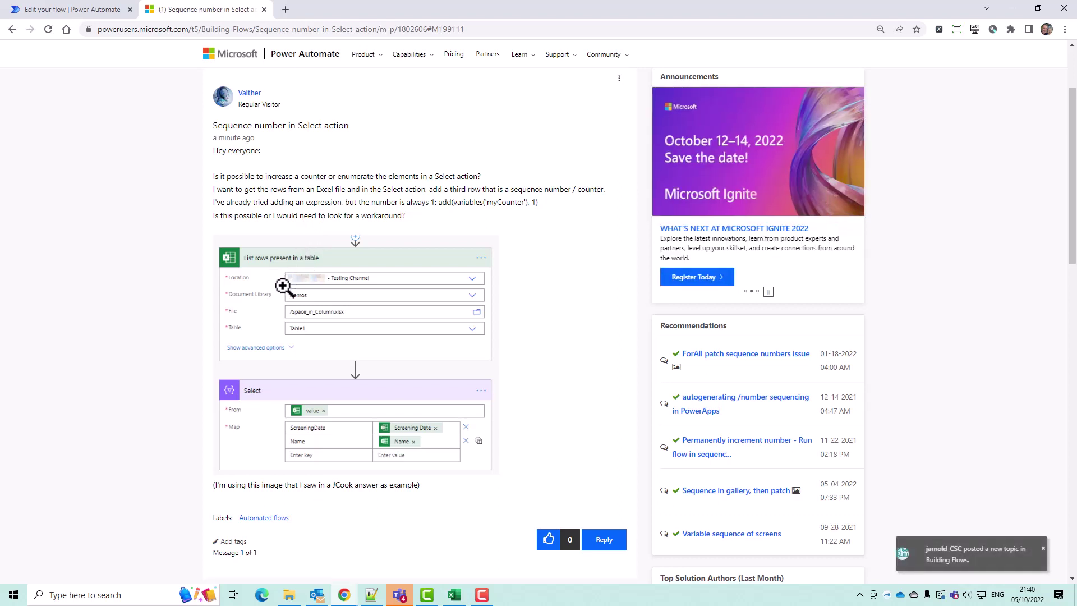
Add a Compose action after the List rows present in a table step
{"action": "scroll", "coordinate": [286, 271], "scroll_direction": "down", "scroll_amount": 2}
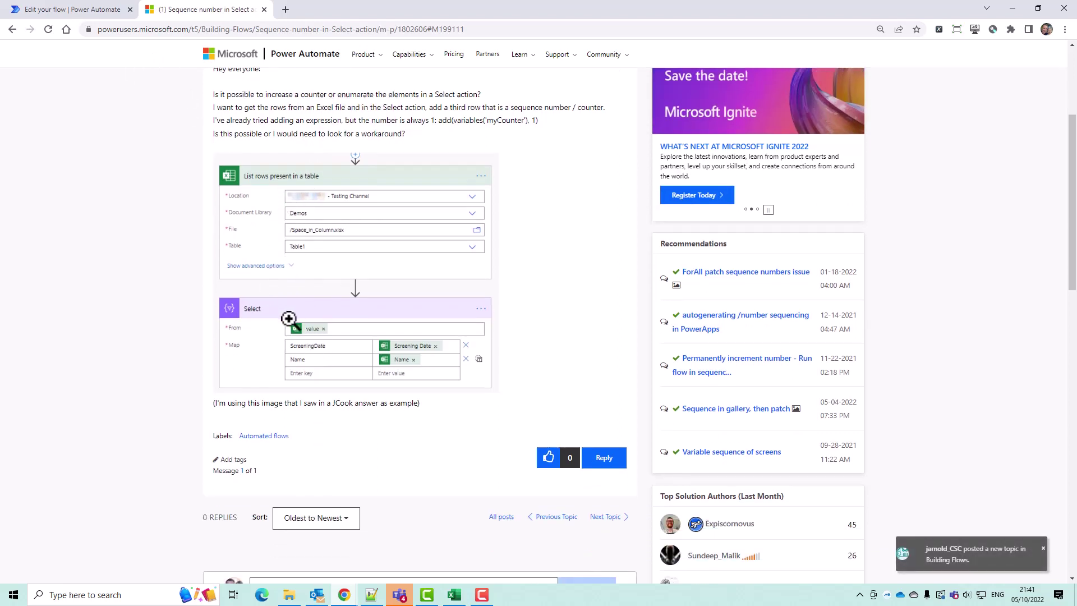
{"action": "left_click", "coordinate": [64, 13]}
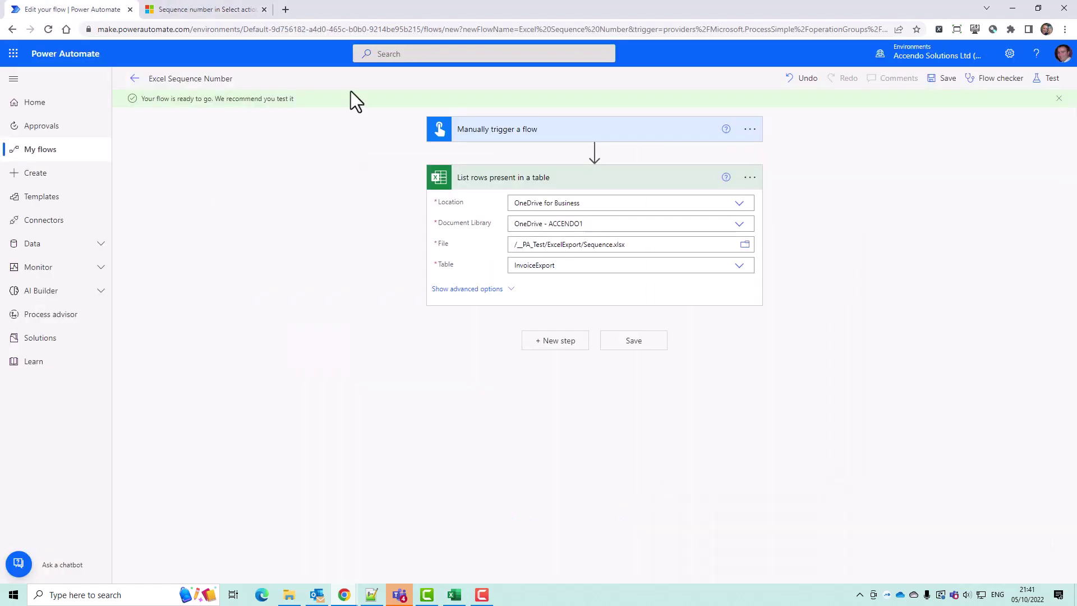
{"action": "left_click", "coordinate": [549, 345]}
{"action": "type", "text": "compose"}
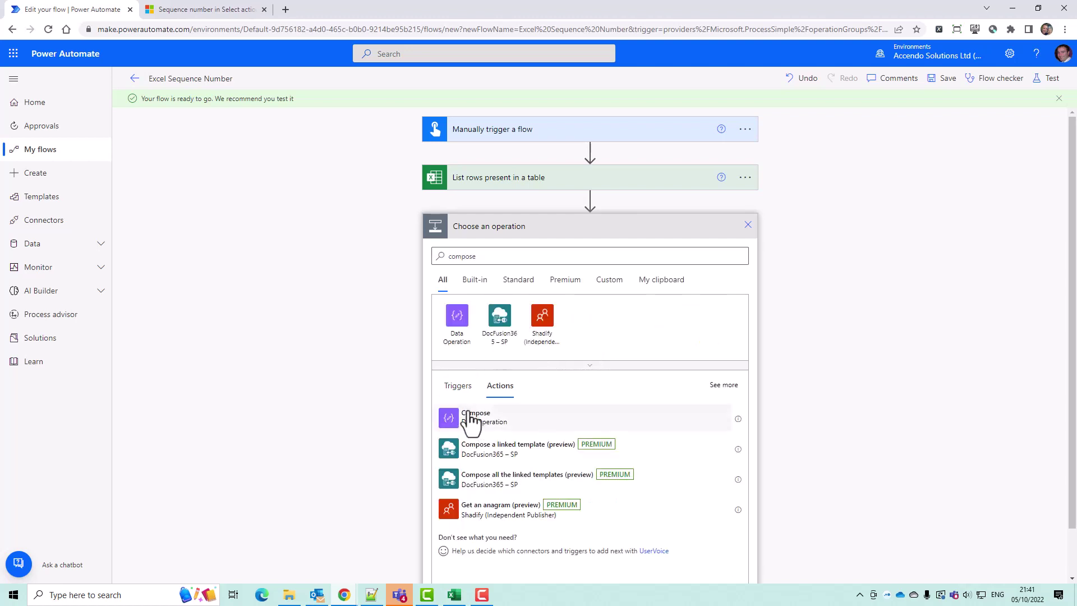
{"action": "left_click", "coordinate": [474, 418]}
Set the Compose input to the expression range(0,length(value)) and save the flow
{"action": "left_click", "coordinate": [554, 249]}
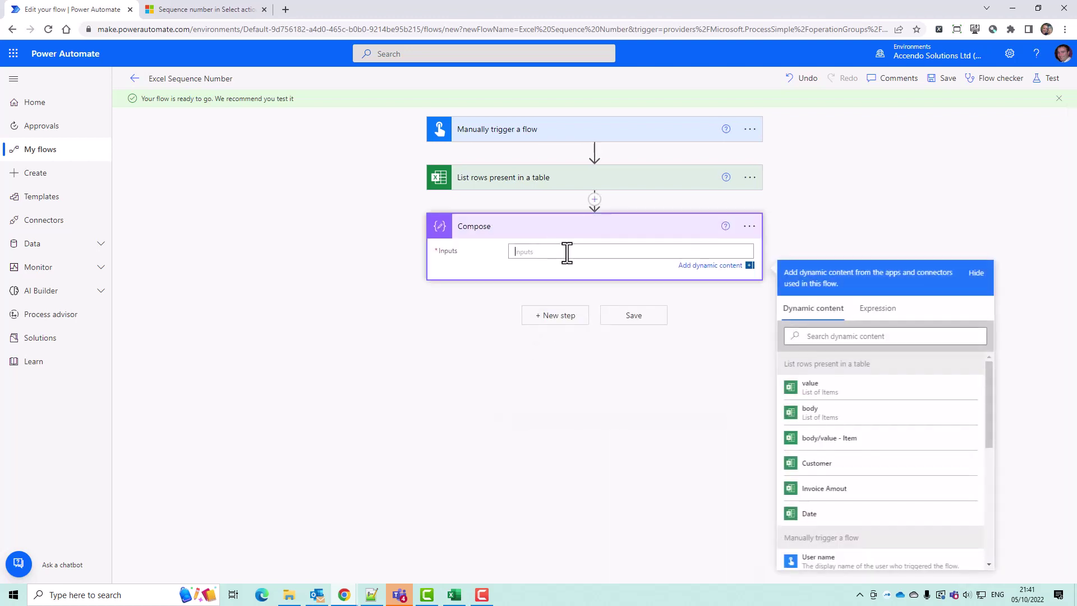
{"action": "left_click", "coordinate": [893, 319]}
{"action": "type", "text": "range(0"}
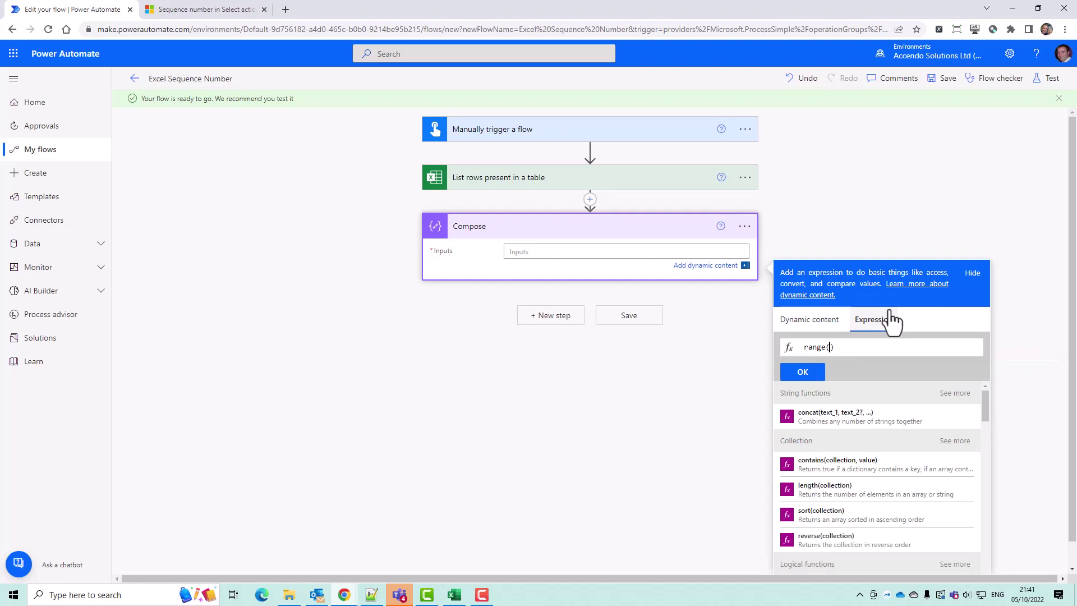
{"action": "type", "text": ",length"}
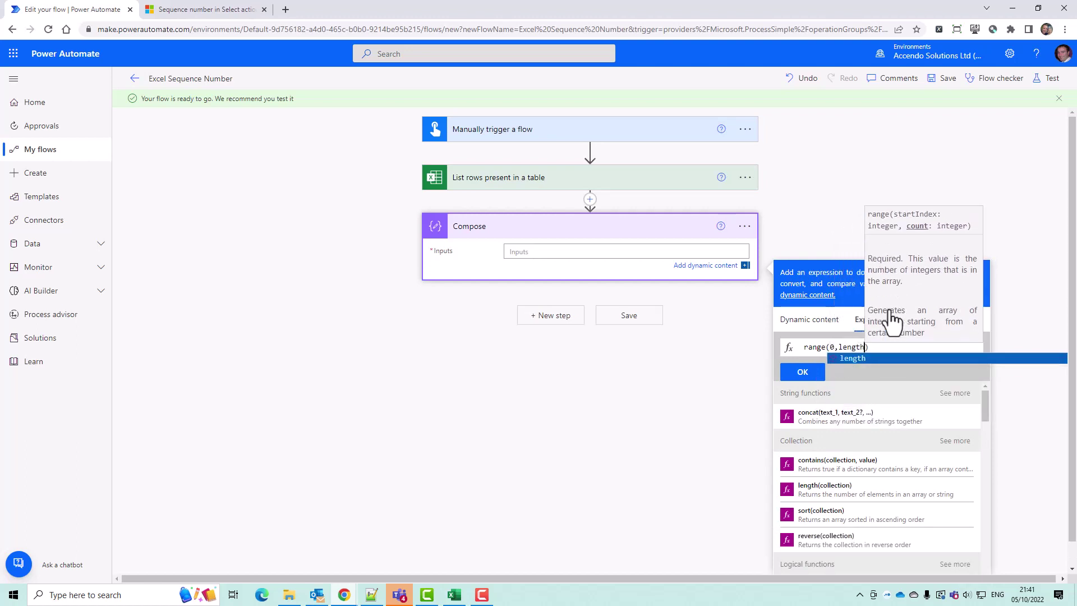
{"action": "type", "text": "("}
{"action": "left_click", "coordinate": [832, 321]}
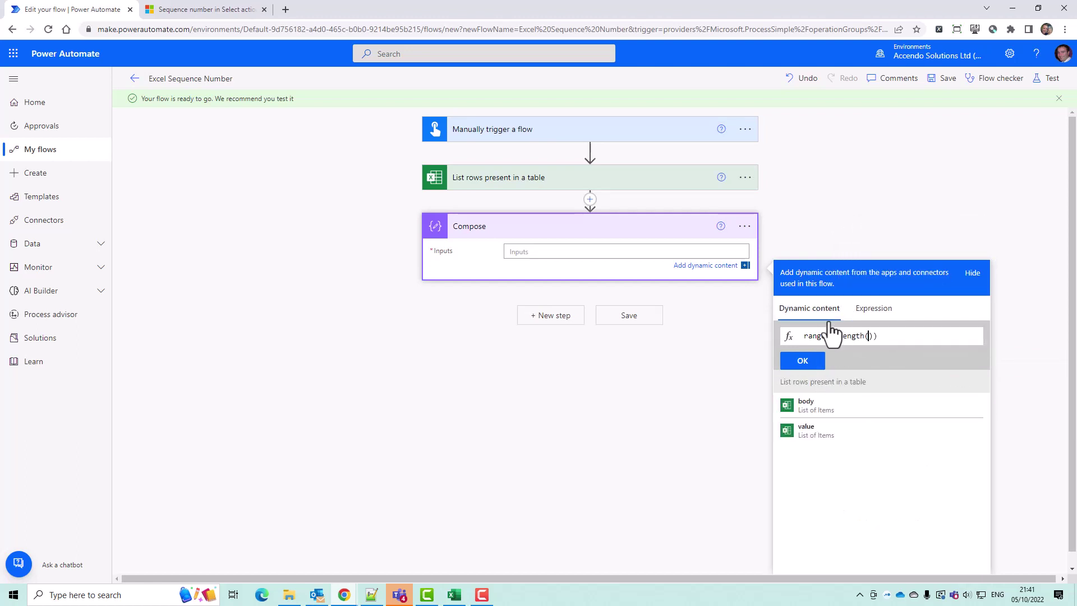
{"action": "left_click", "coordinate": [829, 432]}
{"action": "left_click", "coordinate": [806, 362]}
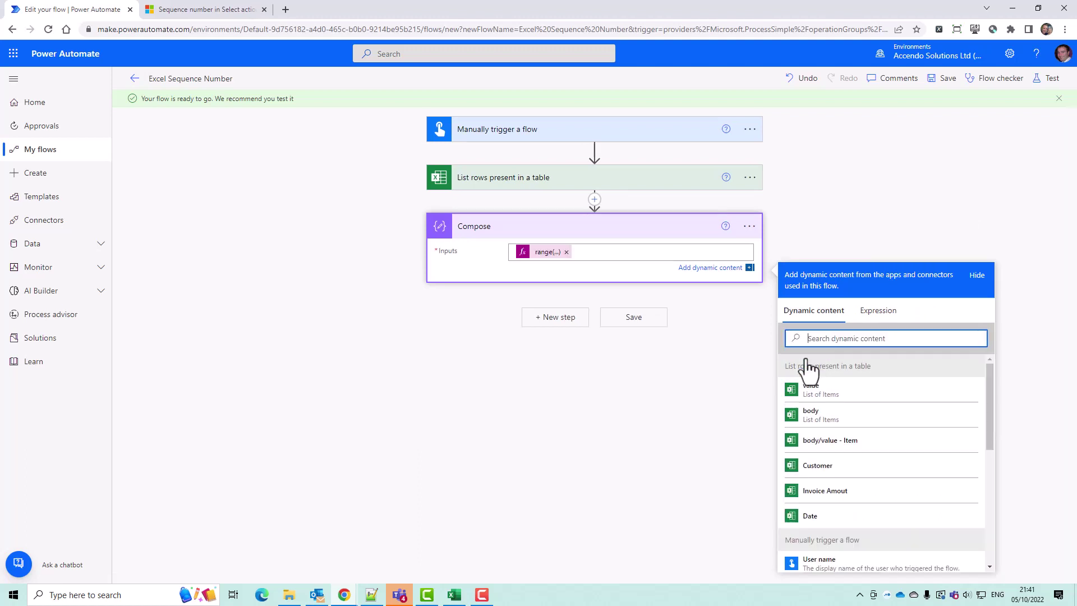
{"action": "left_click", "coordinate": [622, 319]}
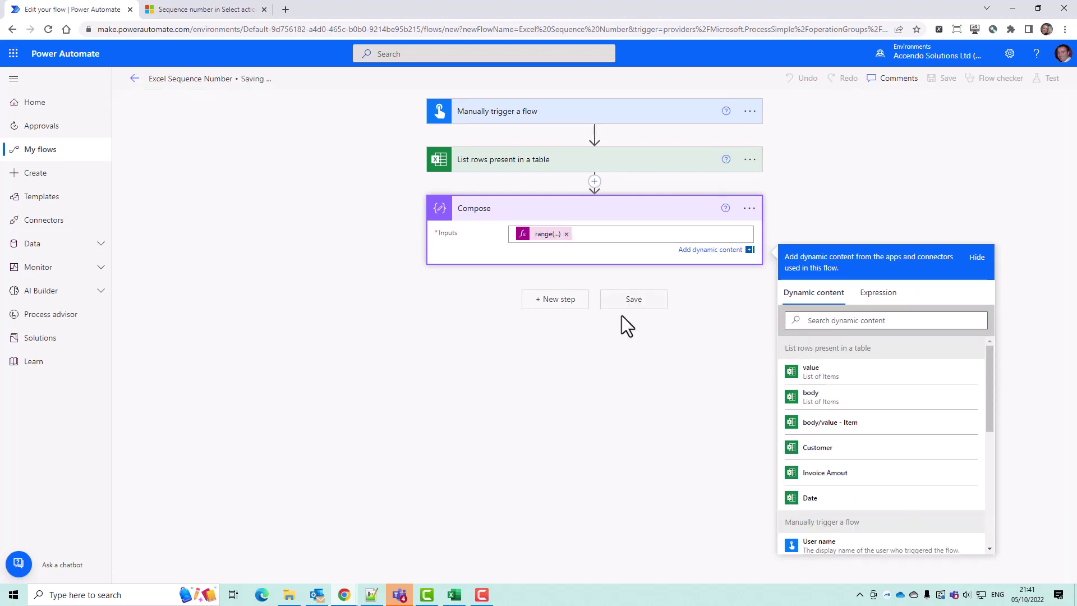
{"action": "left_click", "coordinate": [454, 595]}
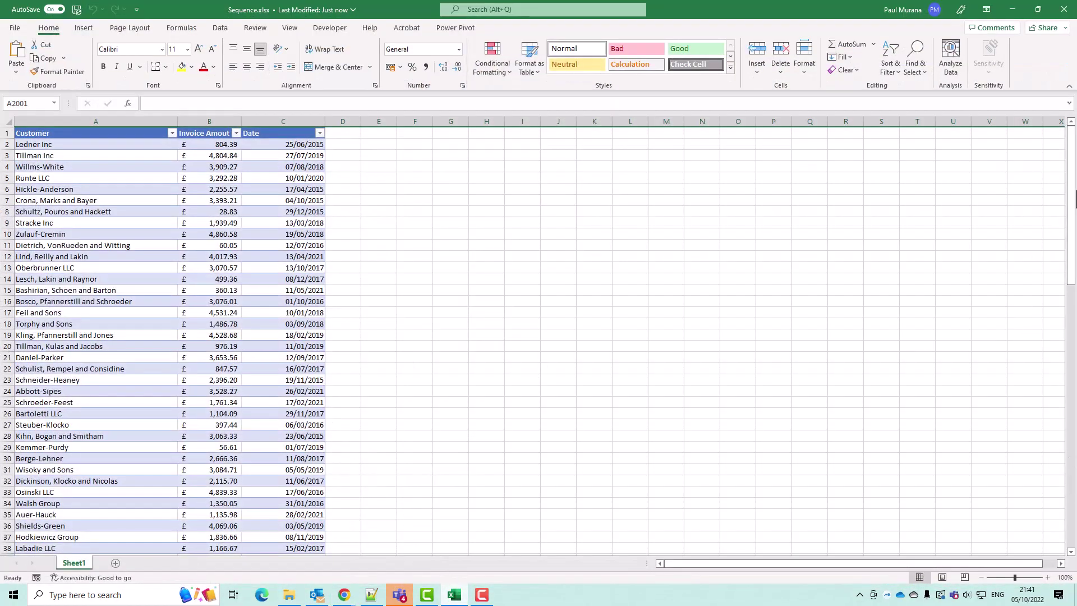
{"action": "left_click_drag", "start_coordinate": [1071, 206], "coordinate": [1028, 56]}
{"action": "left_click", "coordinate": [1013, 13]}
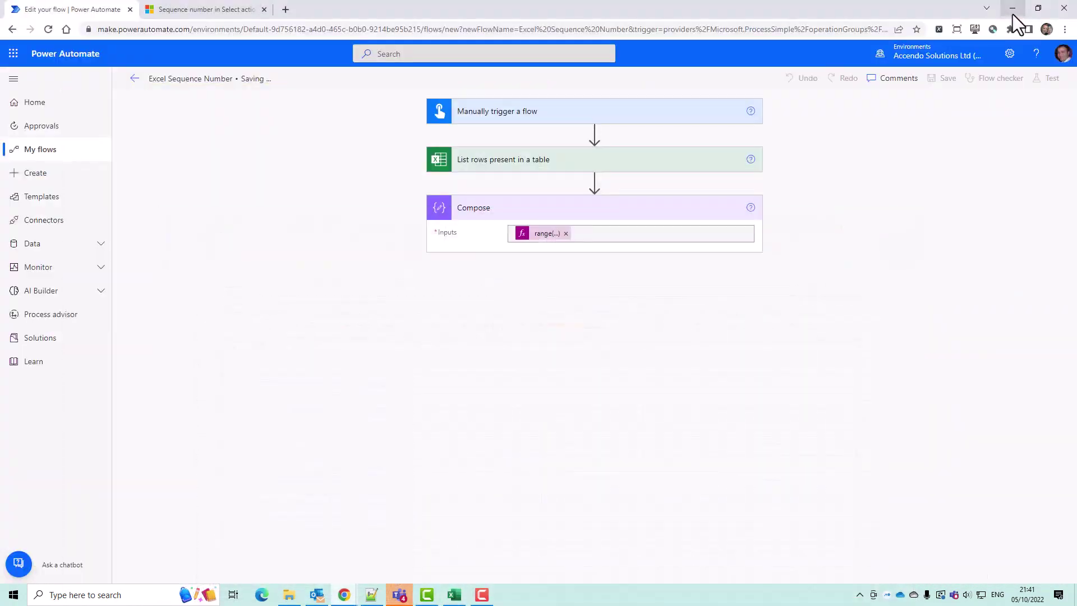
Run a manual test of the flow using the Excel connection
{"action": "left_click", "coordinate": [1036, 84]}
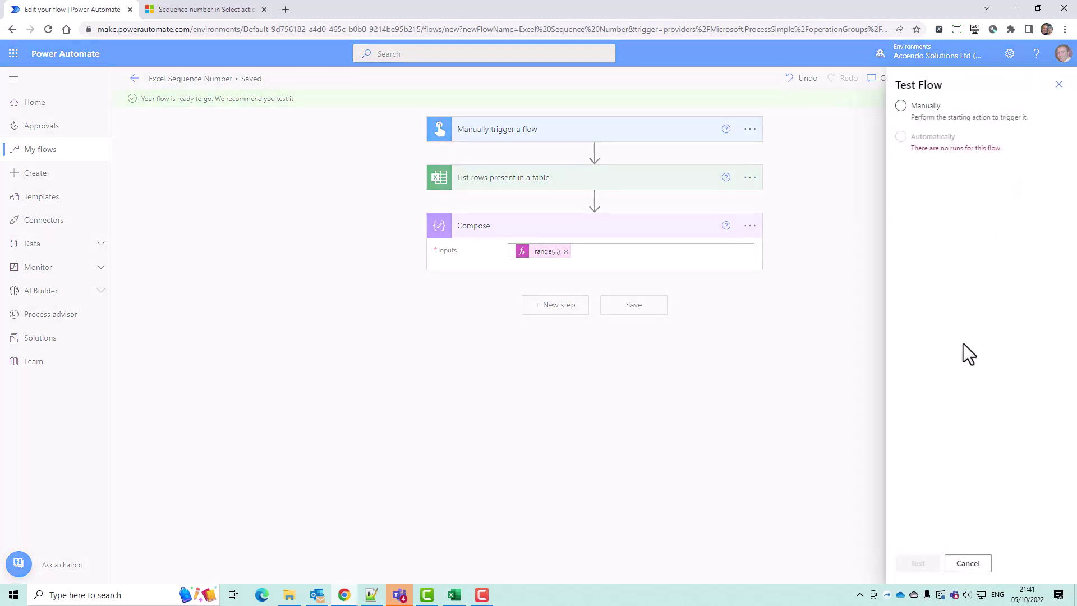
{"action": "left_click", "coordinate": [925, 110]}
{"action": "left_click", "coordinate": [932, 563]}
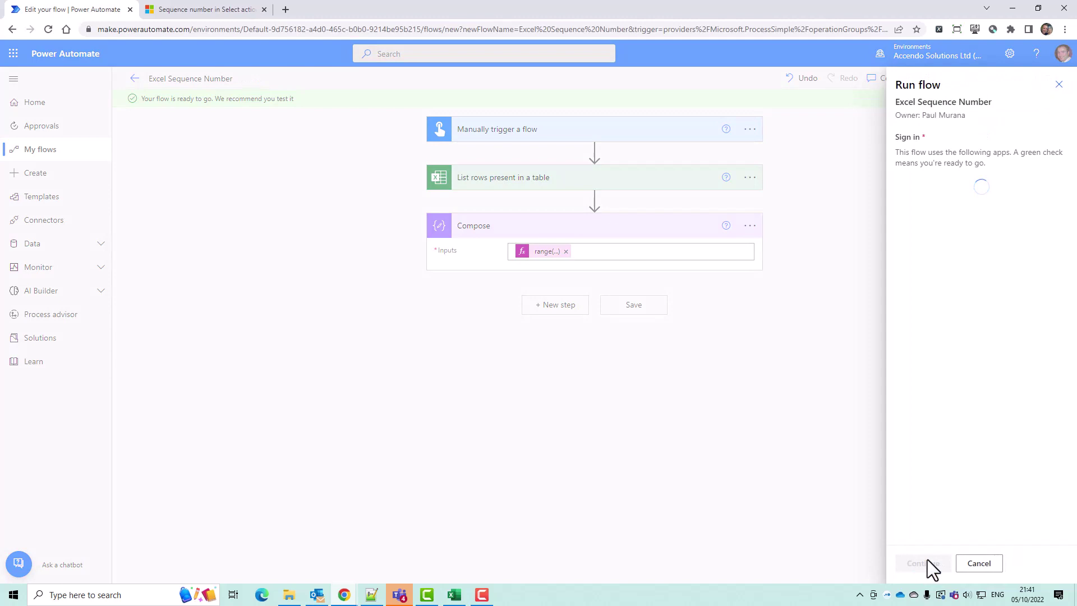
{"action": "left_click", "coordinate": [927, 562]}
{"action": "left_click", "coordinate": [929, 564]}
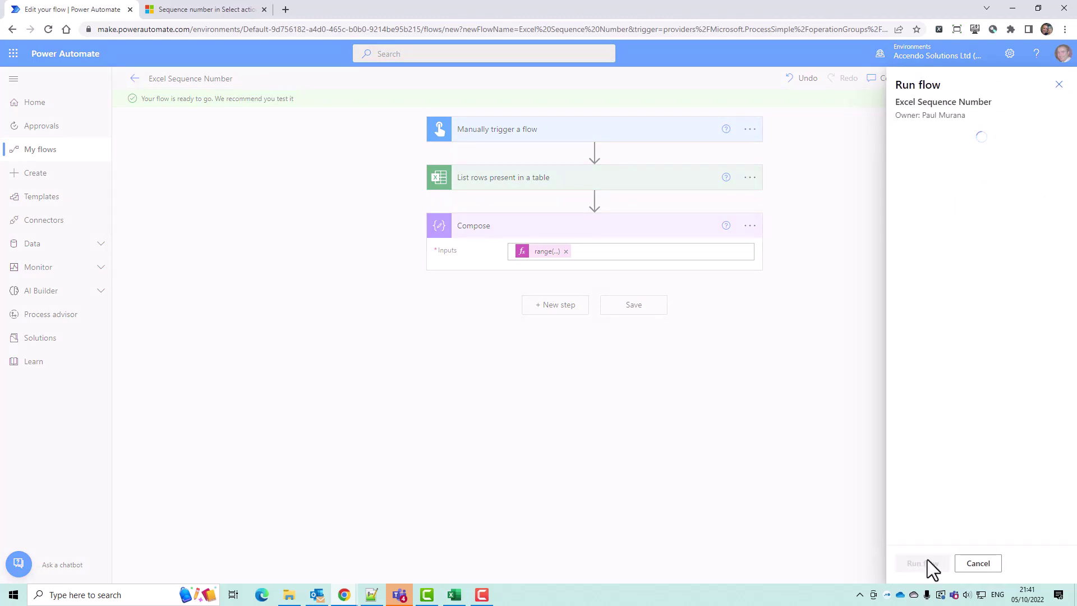
{"action": "left_click", "coordinate": [927, 562]}
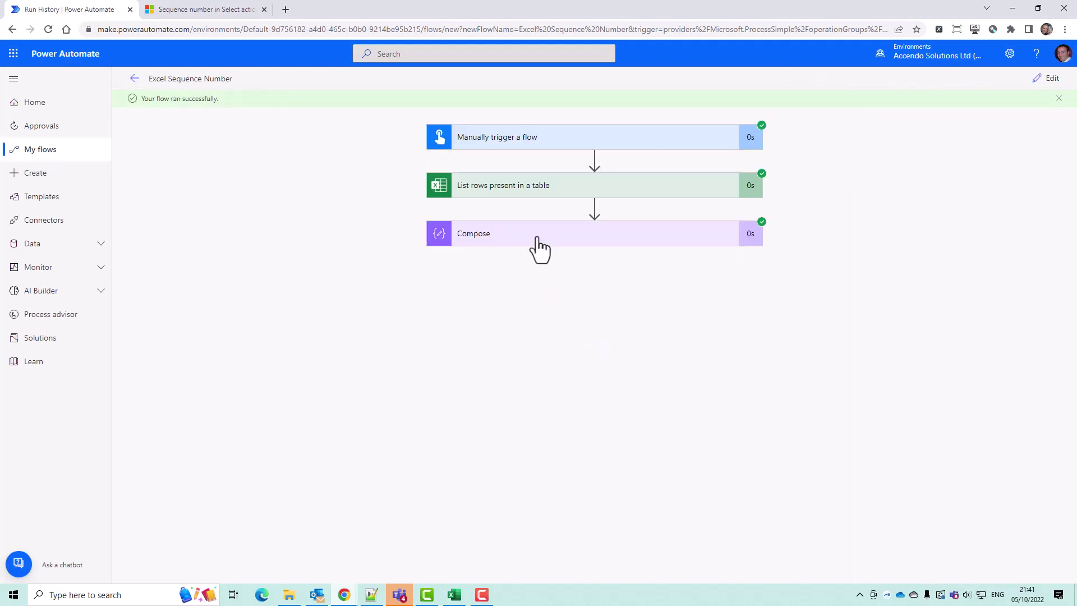
Expand the Compose step in the run history to see outputs 0, 1, 2 onward
{"action": "left_click", "coordinate": [540, 239]}
{"action": "left_click_drag", "start_coordinate": [732, 317], "coordinate": [713, 304]}
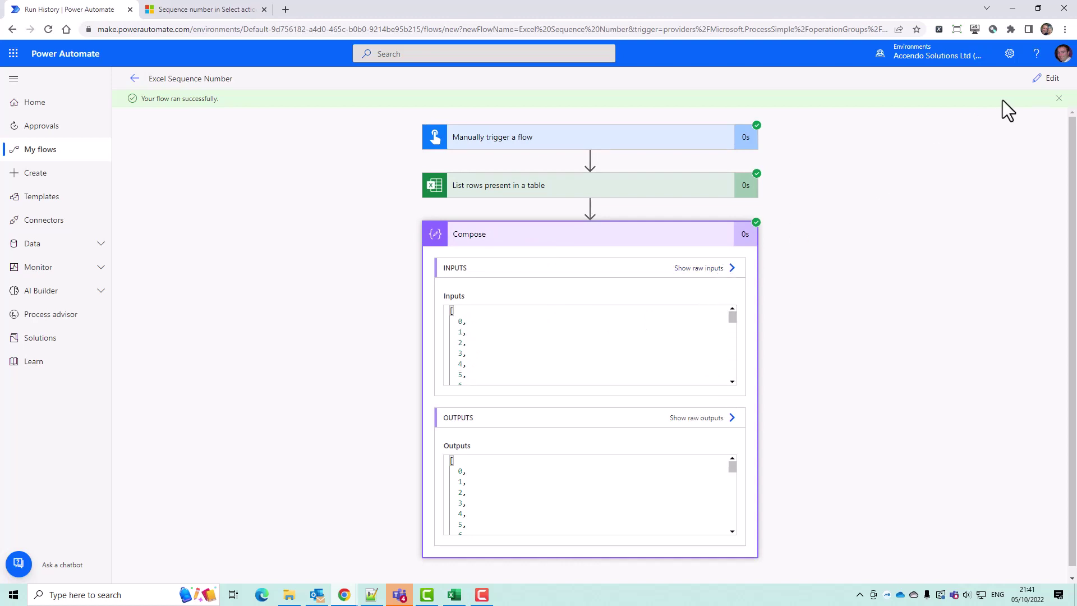
{"action": "left_click", "coordinate": [1047, 78]}
Change the Compose range expression's start number to 0
{"action": "left_click", "coordinate": [543, 234]}
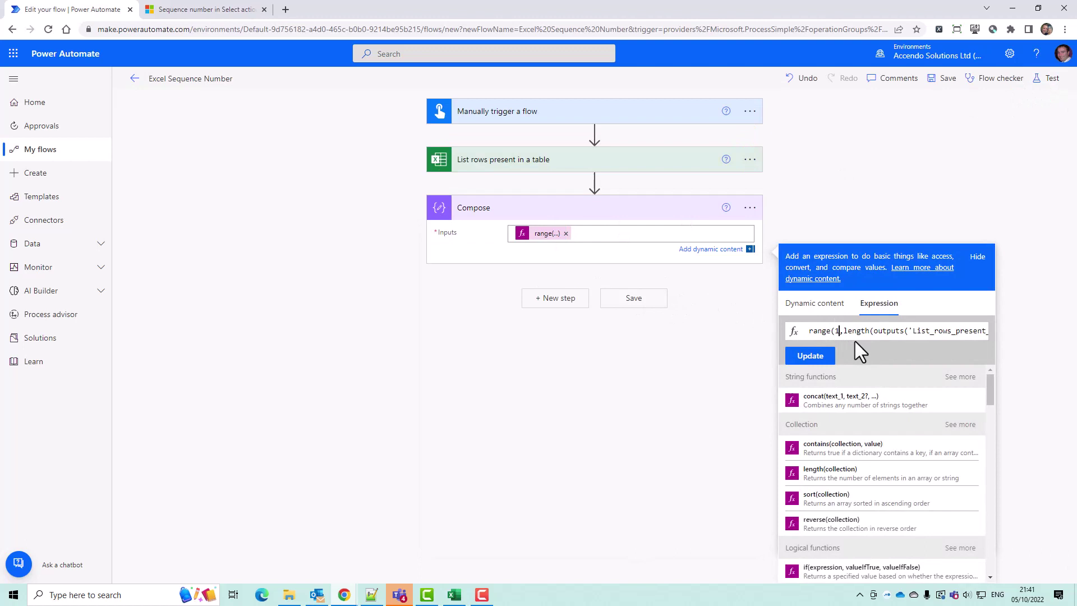
{"action": "key", "text": "BackSpace"}
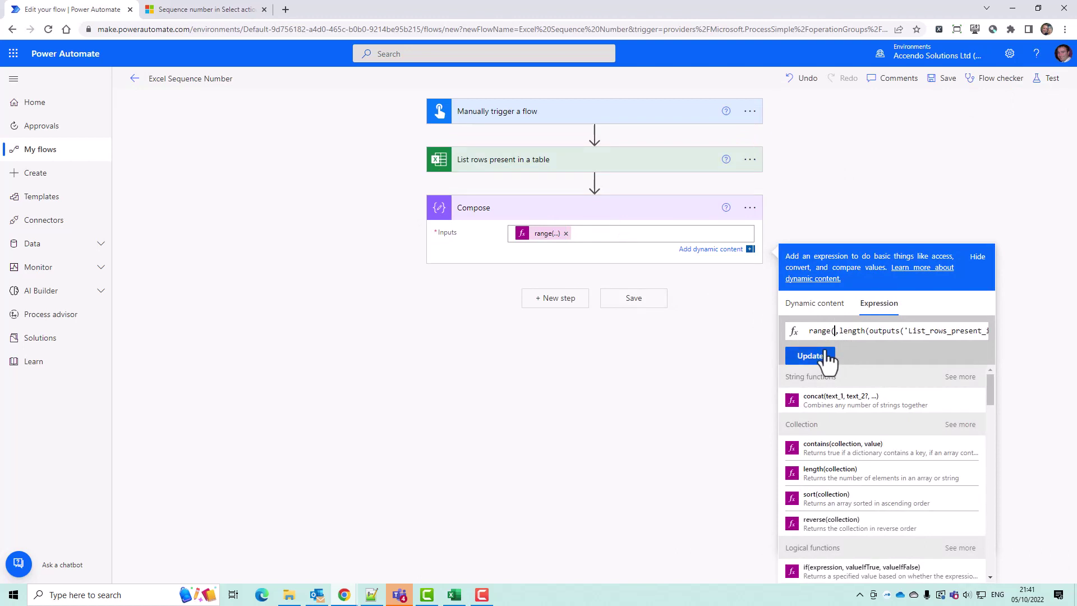
{"action": "type", "text": "0"}
{"action": "left_click", "coordinate": [825, 353]}
Copy the whole range expression, then delete the Compose step
{"action": "left_click", "coordinate": [554, 236]}
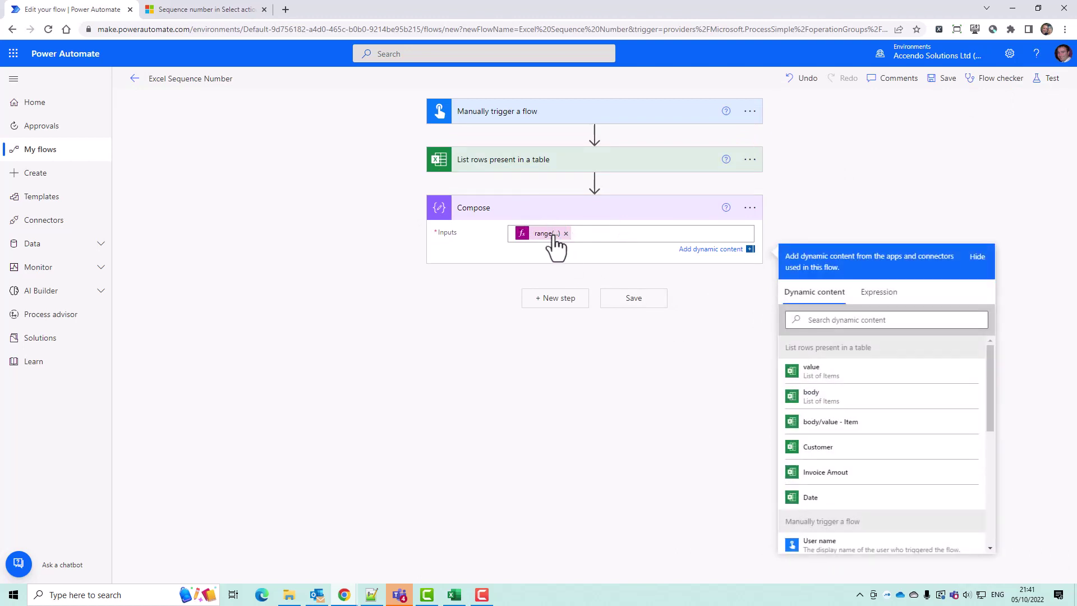
{"action": "left_click", "coordinate": [554, 234]}
{"action": "triple_click", "coordinate": [840, 331]}
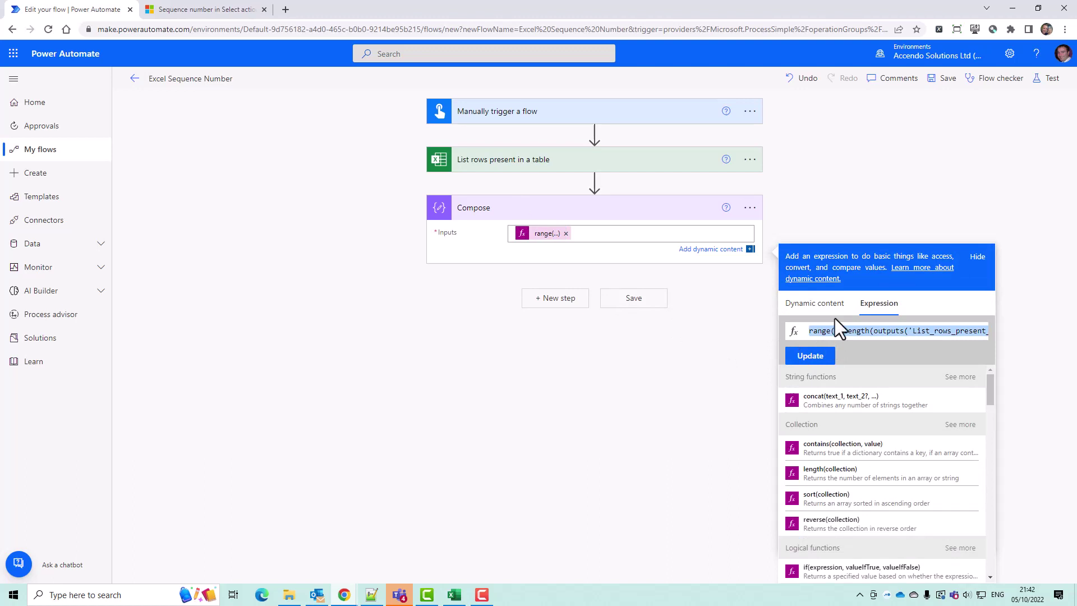
{"action": "left_click", "coordinate": [750, 208]}
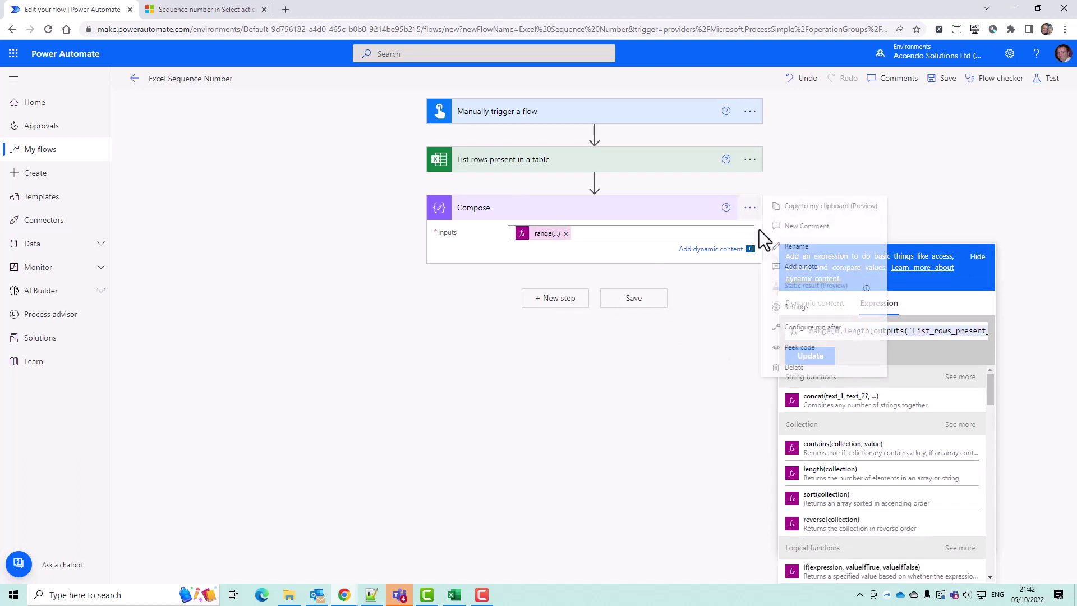
{"action": "left_click", "coordinate": [830, 375]}
Confirm the Compose deletion and add a Select action after List rows
{"action": "left_click", "coordinate": [547, 337]}
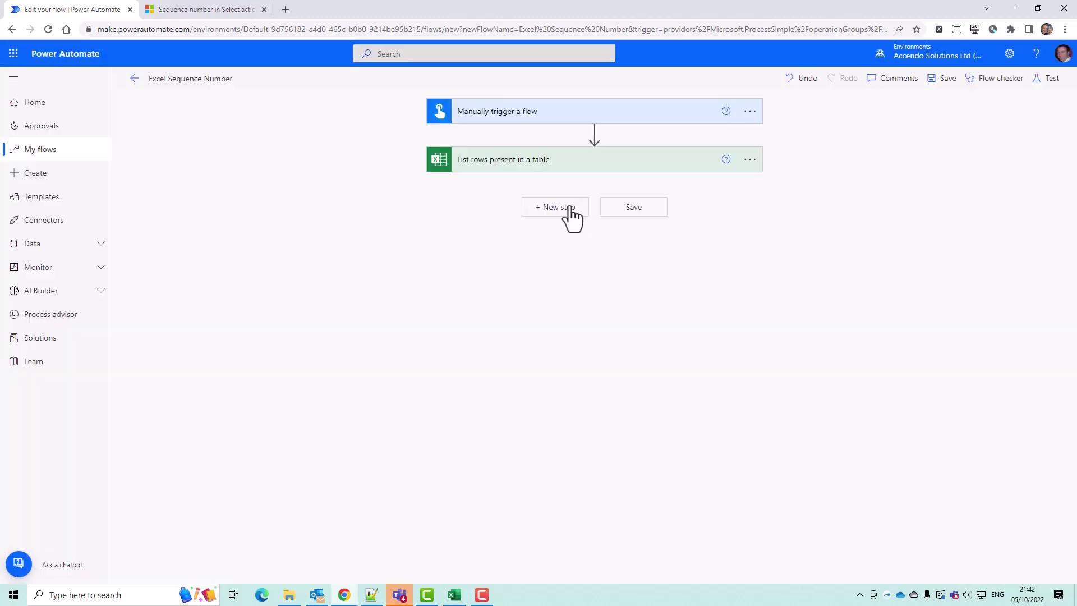
{"action": "left_click", "coordinate": [570, 218]}
{"action": "type", "text": "select"}
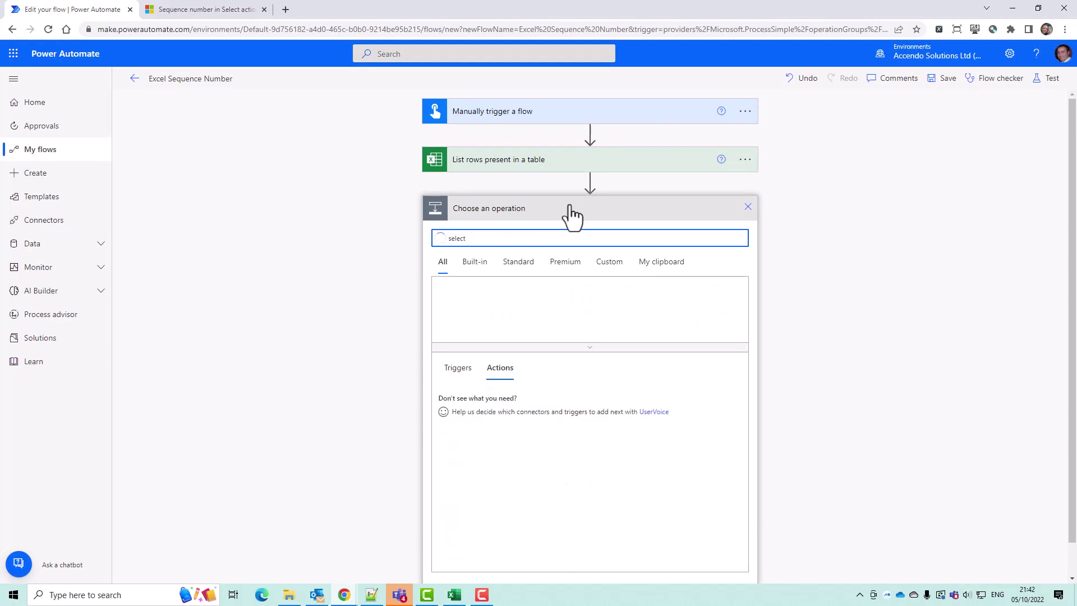
{"action": "left_click", "coordinate": [477, 398]}
Set the Select From field to the pasted range expression
{"action": "left_click", "coordinate": [520, 232]}
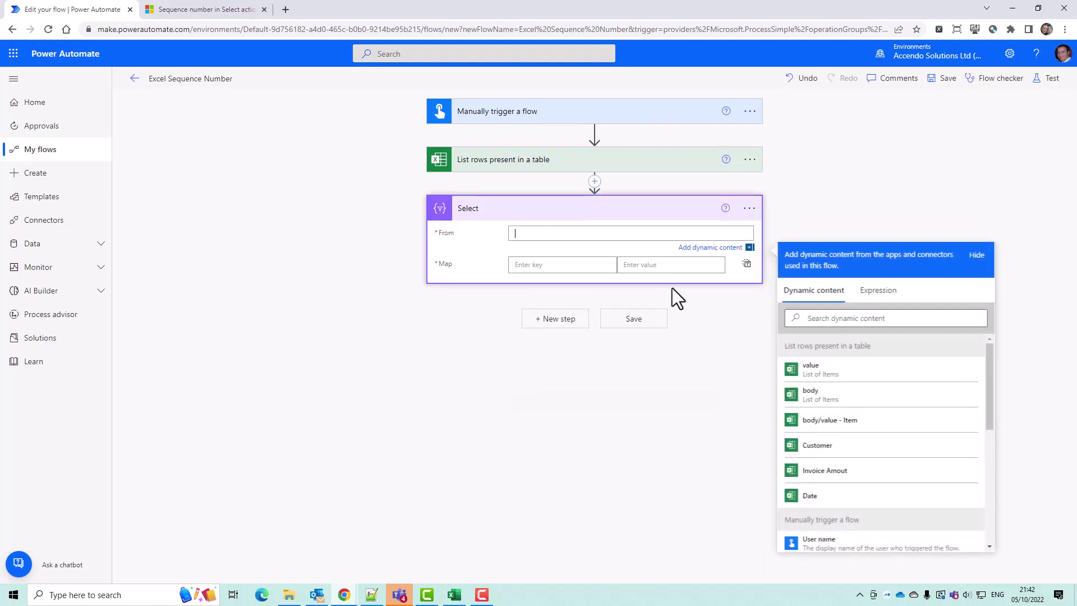
{"action": "left_click", "coordinate": [878, 303]}
{"action": "key", "text": "ctrl+v"}
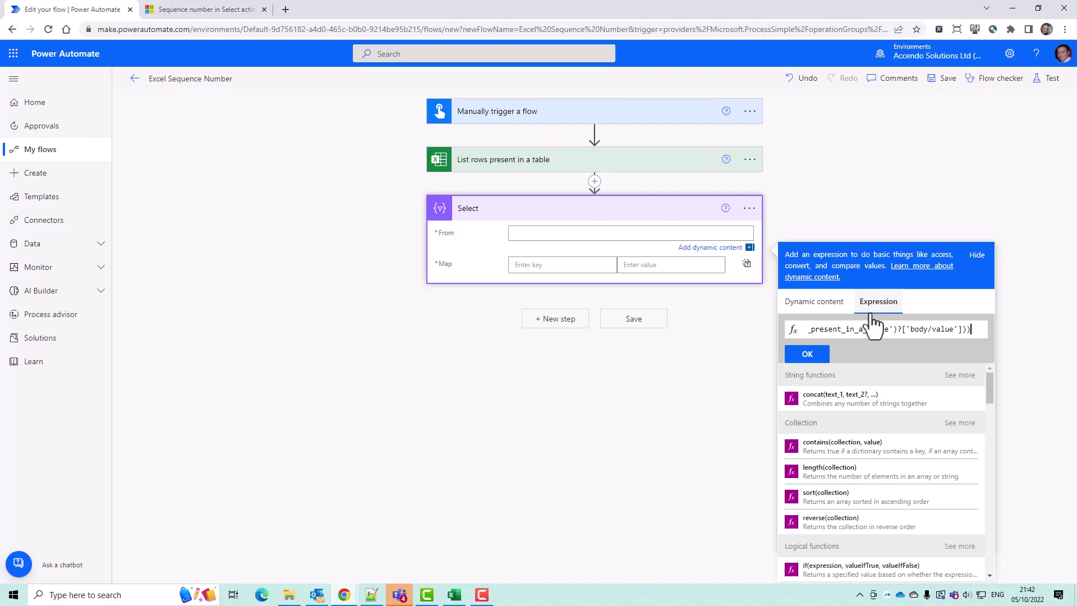
{"action": "left_click", "coordinate": [812, 359]}
Add a Map key ID whose value is the expression item()
{"action": "left_click", "coordinate": [563, 268]}
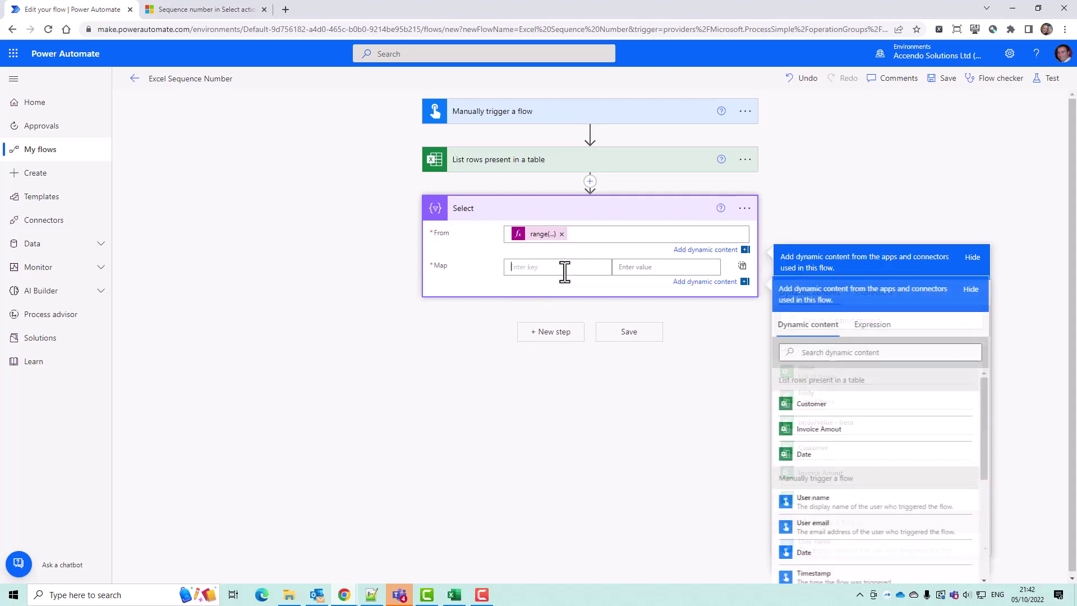
{"action": "type", "text": "ID"}
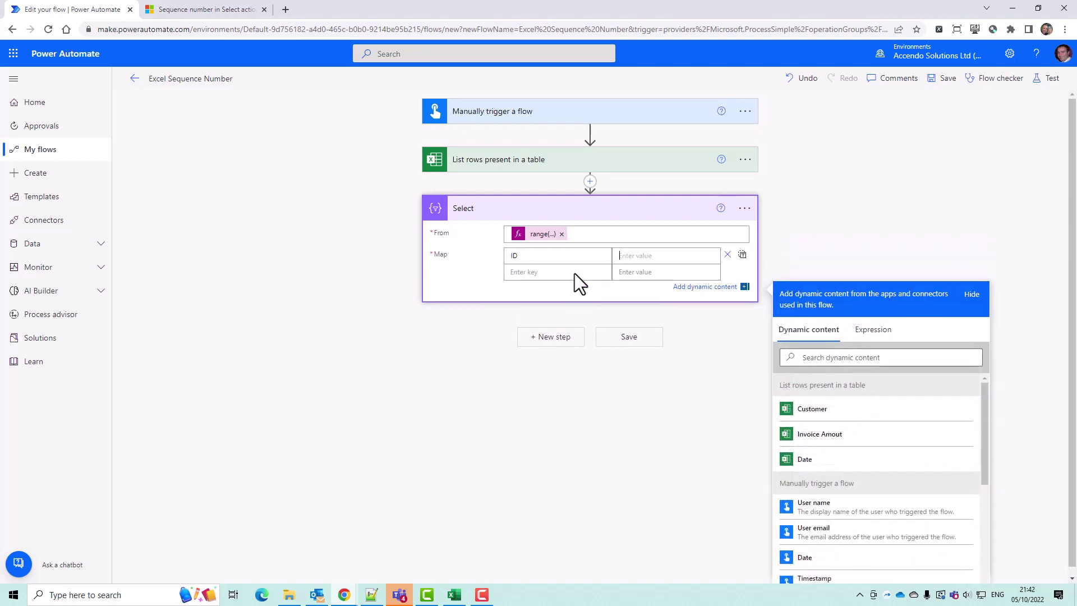
{"action": "left_click", "coordinate": [874, 341]}
{"action": "type", "text": "item()"}
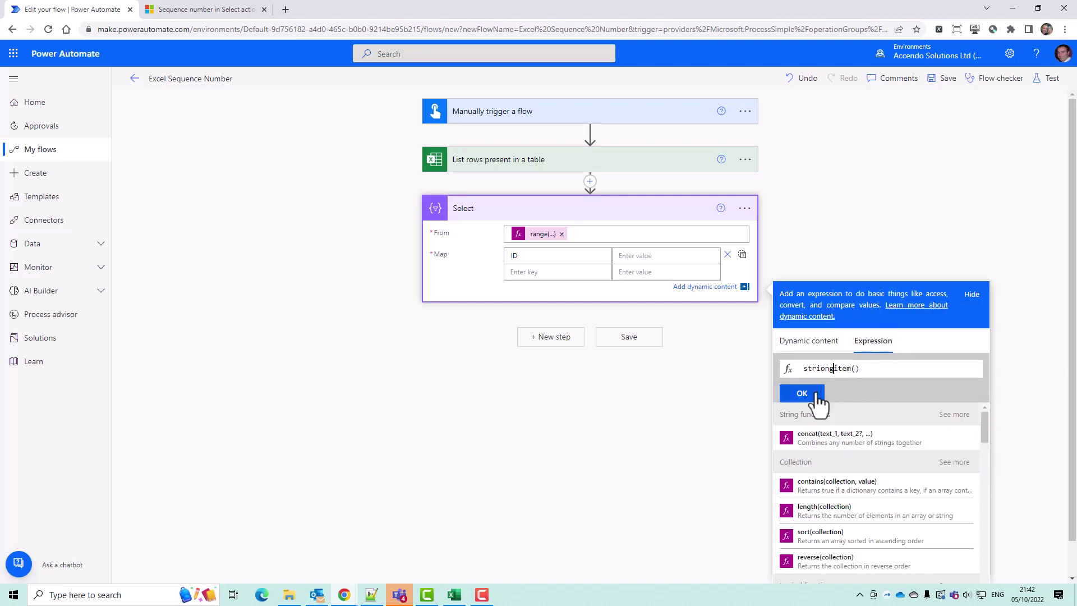
{"action": "type", "text": "string("}
{"action": "key", "text": "End"}
{"action": "type", "text": ")"}
{"action": "key", "text": "Home"}
{"action": "key", "text": "Delete"}
{"action": "left_click", "coordinate": [818, 395]}
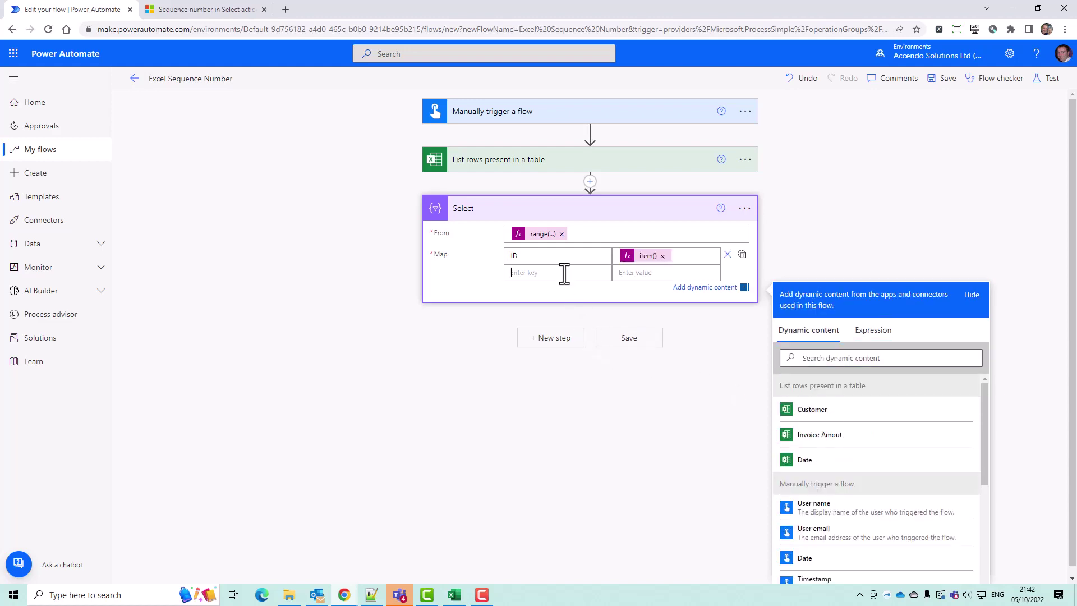
Insert the table's value token for Customer and copy its expression from code view
{"action": "key", "text": "alt+Tab"}
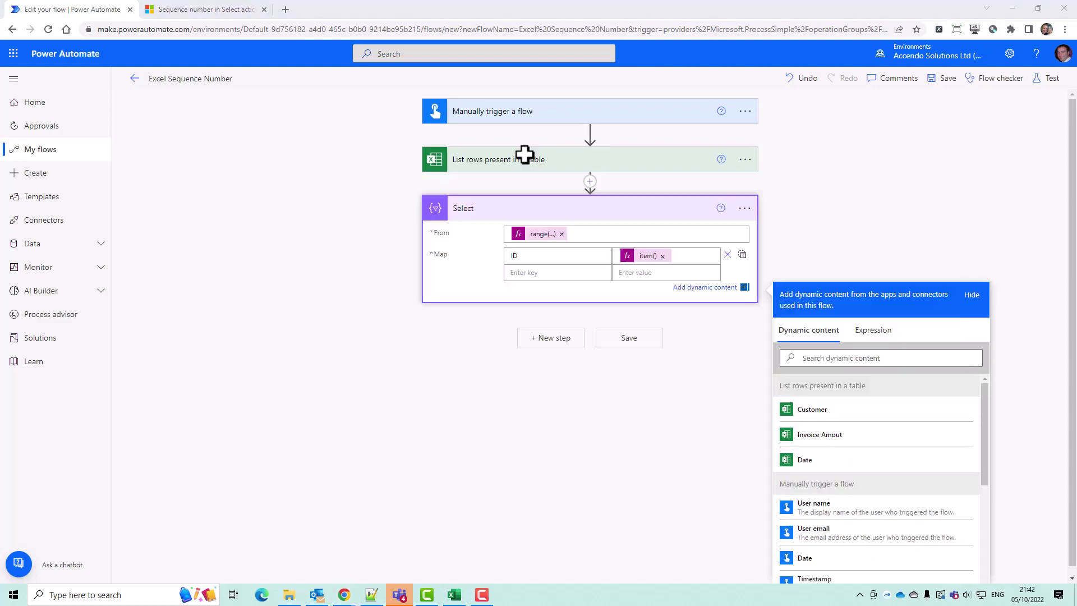
{"action": "key", "text": "alt+Tab"}
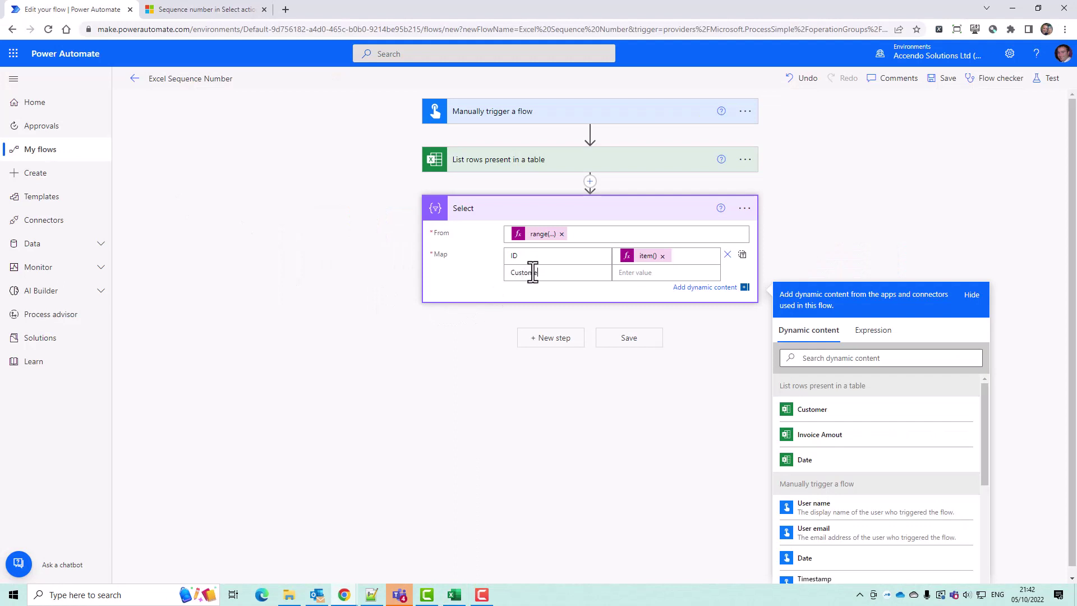
{"action": "left_click", "coordinate": [643, 274]}
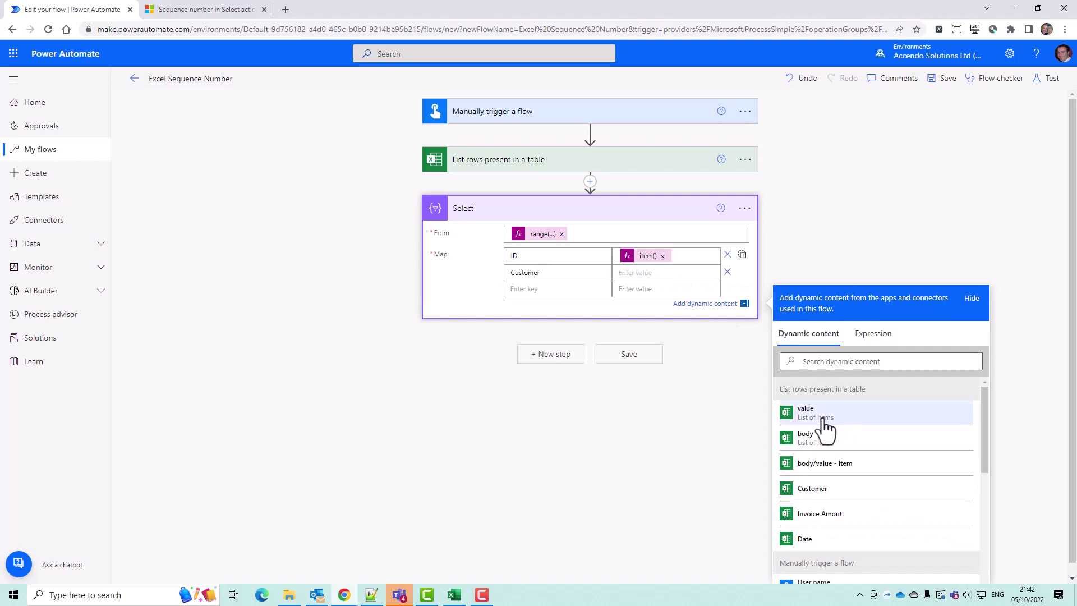
{"action": "left_click", "coordinate": [819, 412]}
{"action": "left_click", "coordinate": [745, 209]}
{"action": "left_click", "coordinate": [796, 359]}
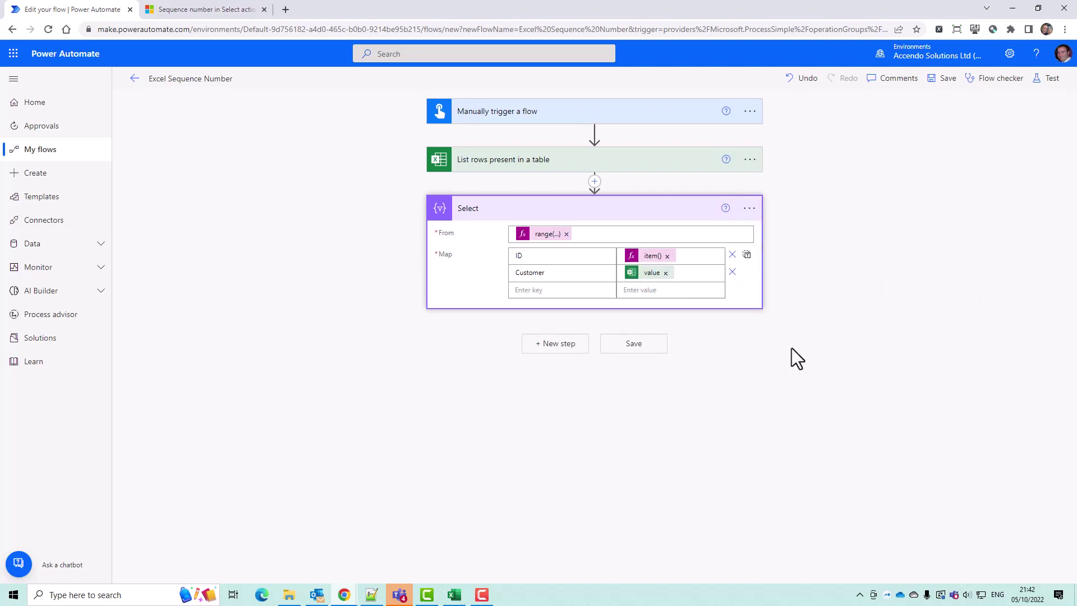
{"action": "left_click_drag", "start_coordinate": [564, 287], "coordinate": [731, 287]}
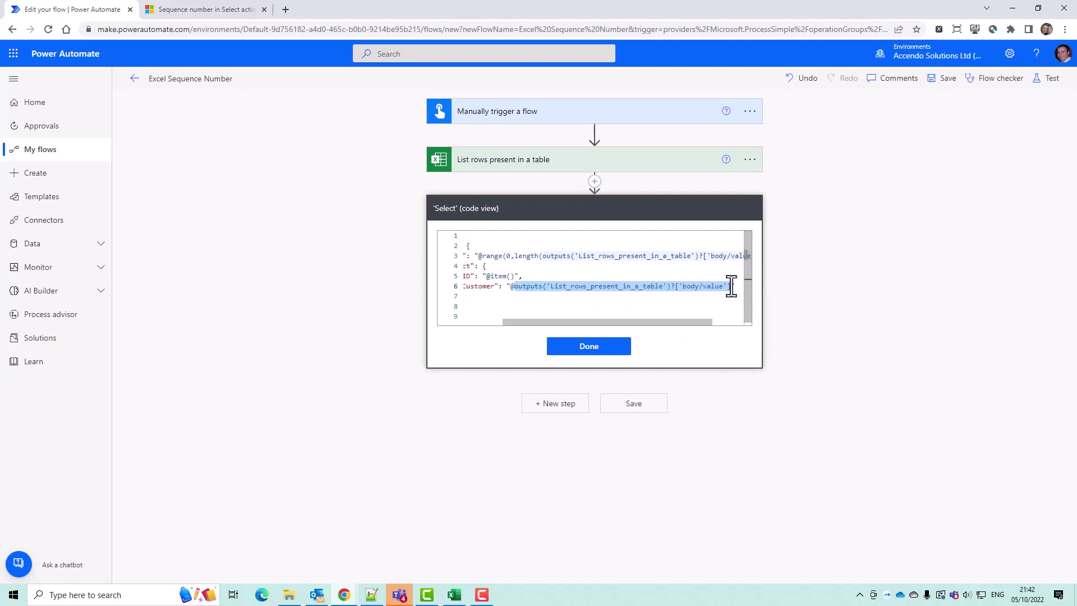
{"action": "left_click", "coordinate": [627, 345]}
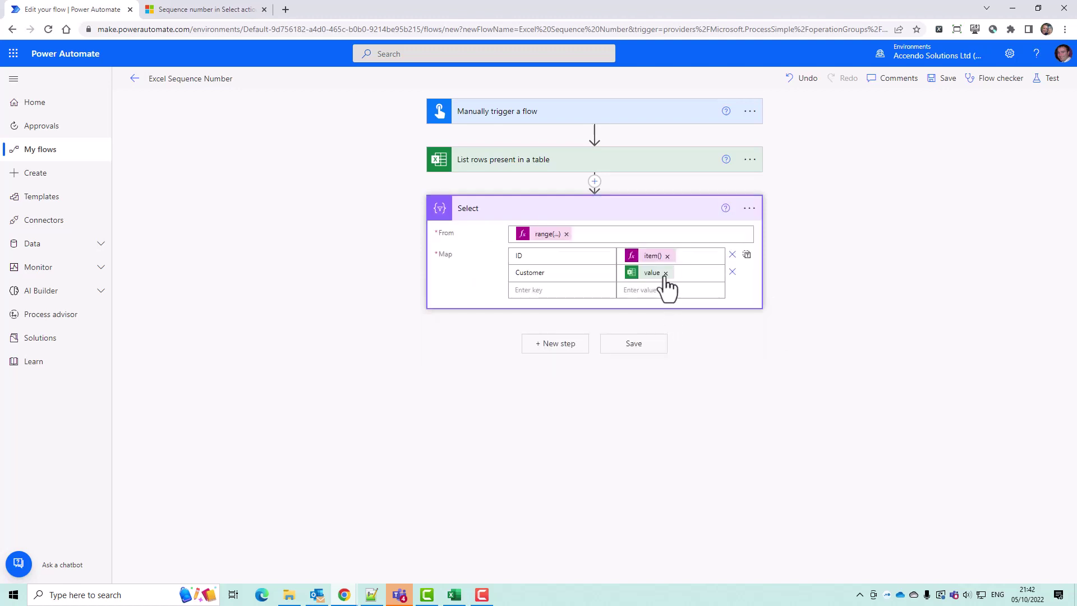
Set Customer's value to outputs('List_rows_present_in_a_table')?['body/value'][item()]['Customer']
{"action": "left_click", "coordinate": [665, 272]}
{"action": "left_click", "coordinate": [872, 359]}
{"action": "key", "text": "ctrl+v"}
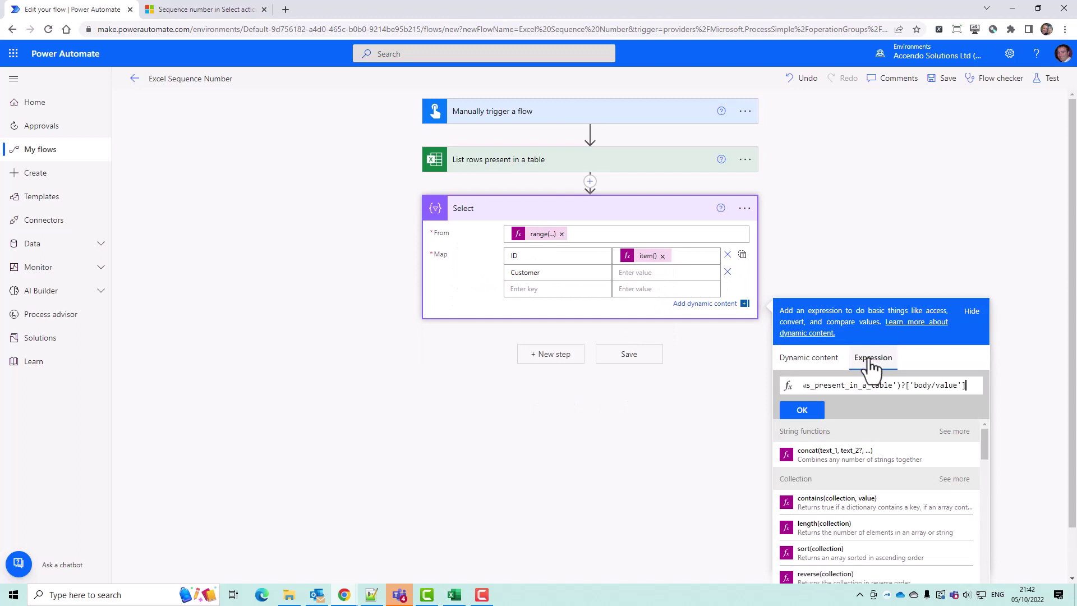
{"action": "type", "text": "['body/value']["}
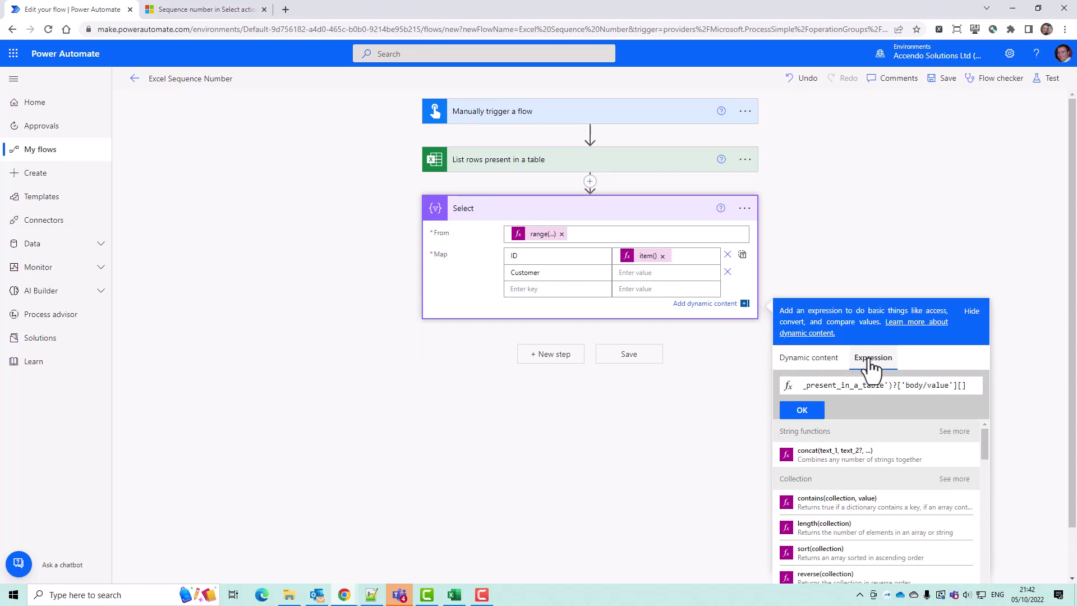
{"action": "type", "text": "item()"}
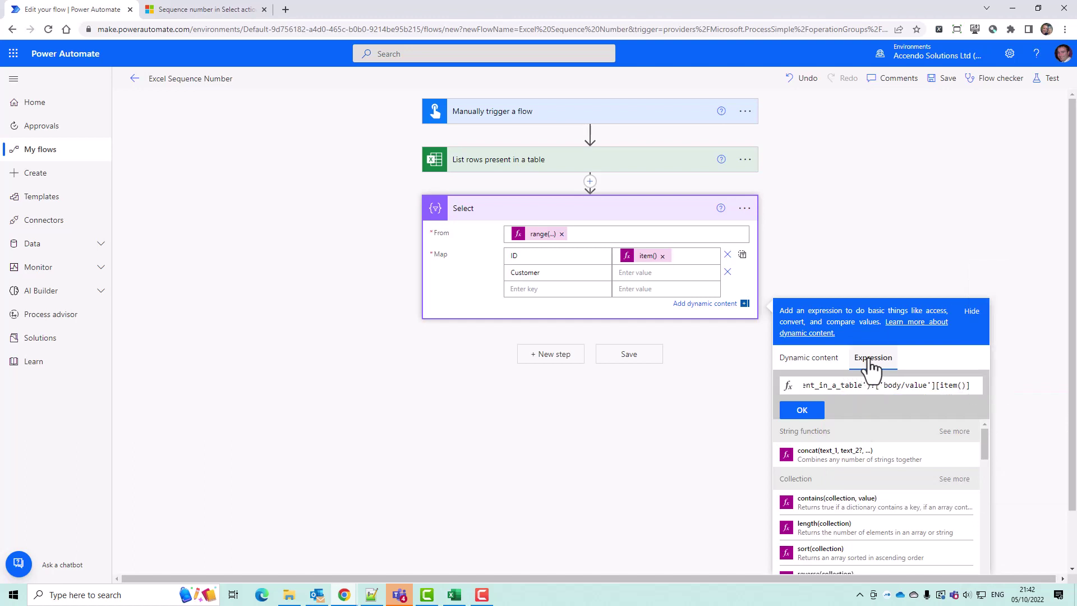
{"action": "type", "text": "]"}
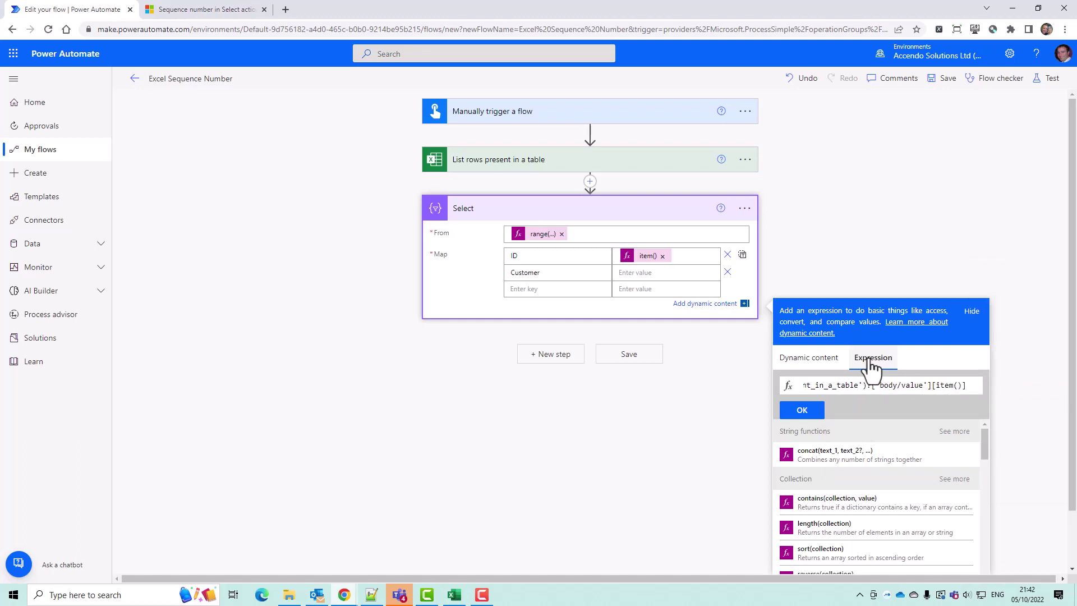
{"action": "type", "text": "["}
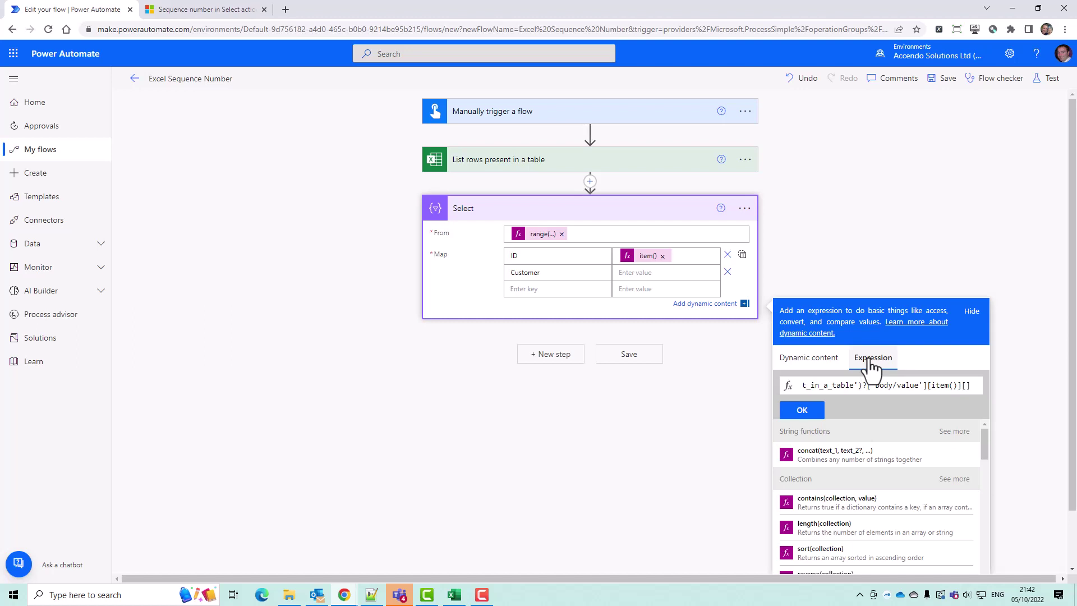
{"action": "type", "text": "'Customer"}
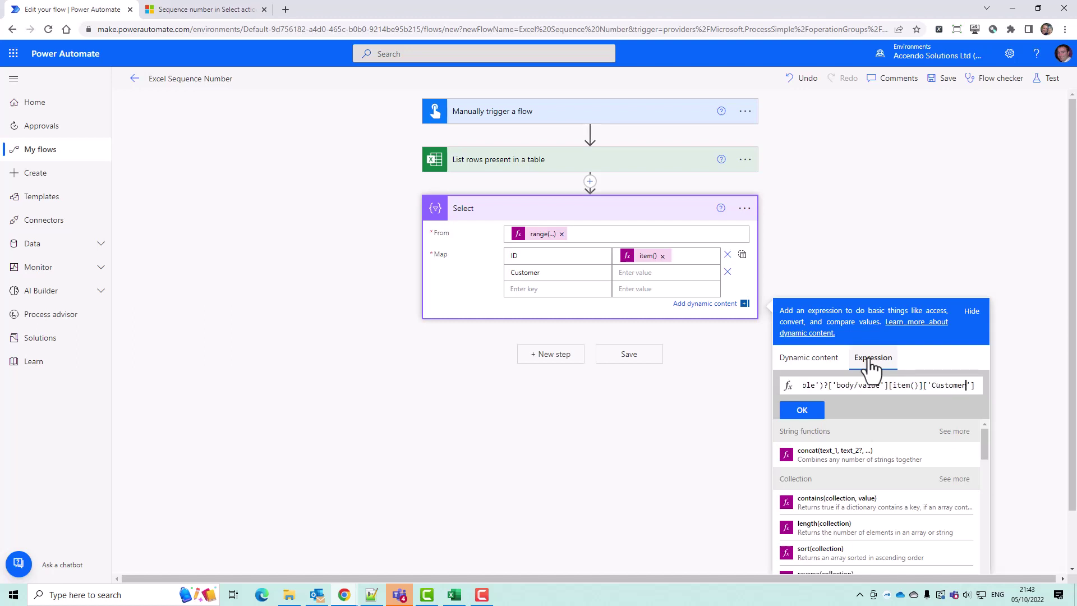
{"action": "triple_click", "coordinate": [893, 386]}
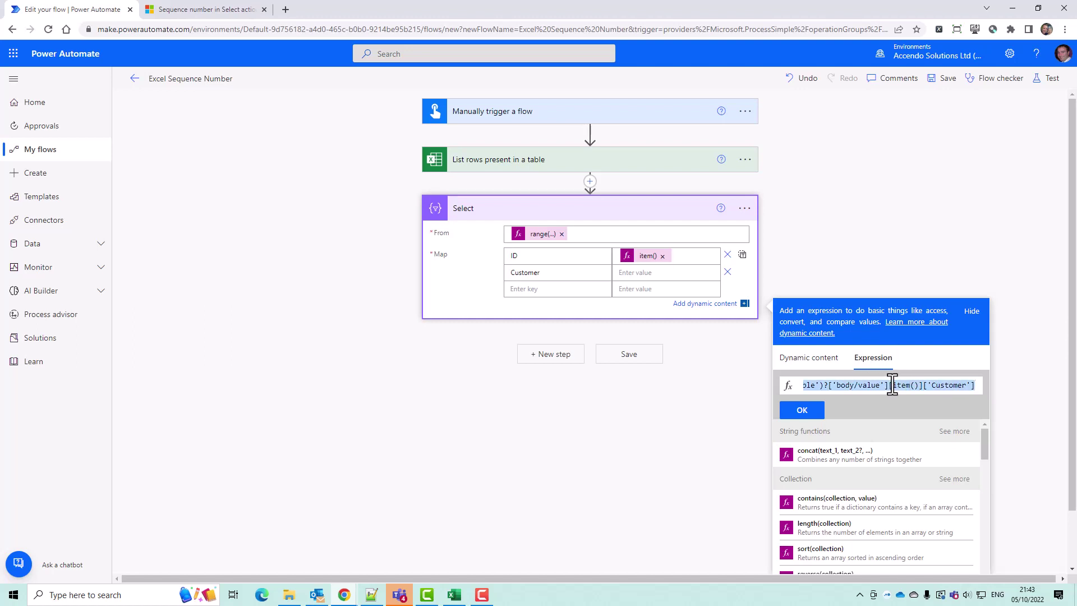
{"action": "left_click", "coordinate": [801, 411]}
Add an Invoice Amount key valued by the indexed expression ending ['Invoice Amount']
{"action": "key", "text": "alt+Tab"}
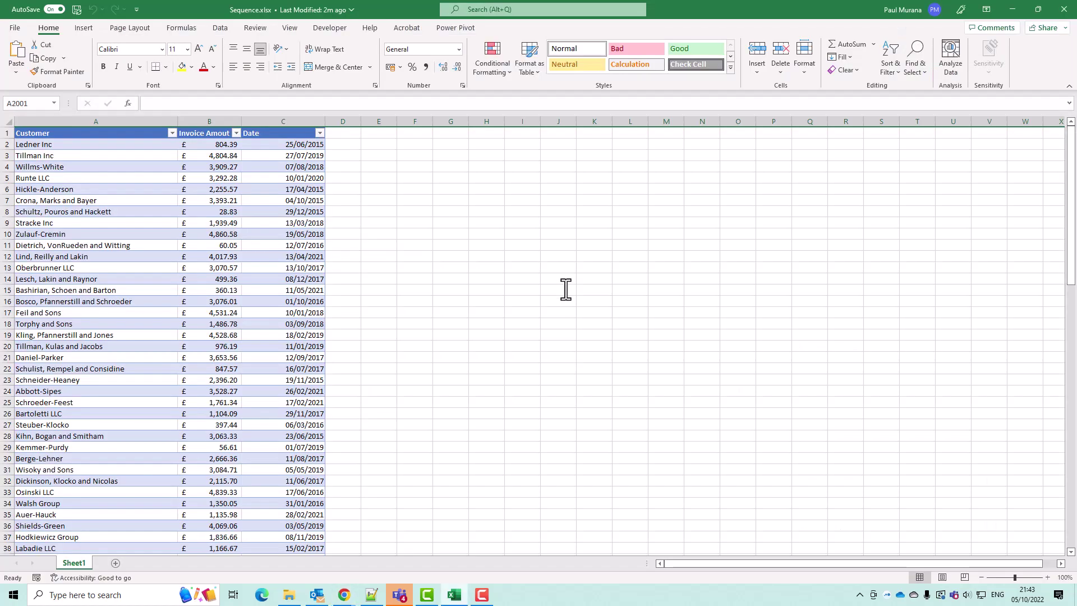
{"action": "key", "text": "alt+Tab"}
{"action": "left_click", "coordinate": [558, 290]}
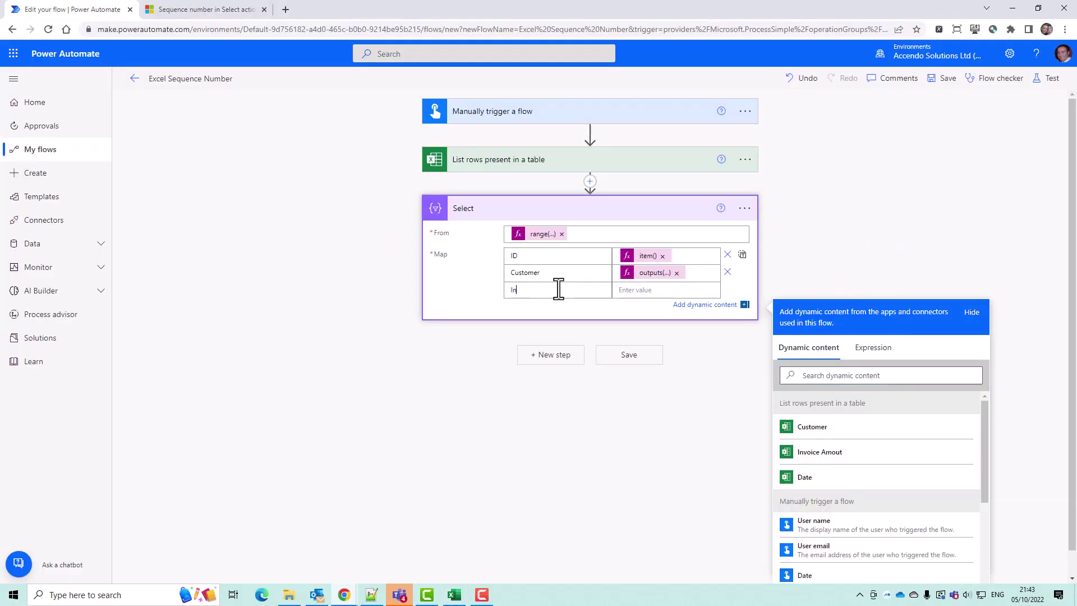
{"action": "key", "text": "Tab"}
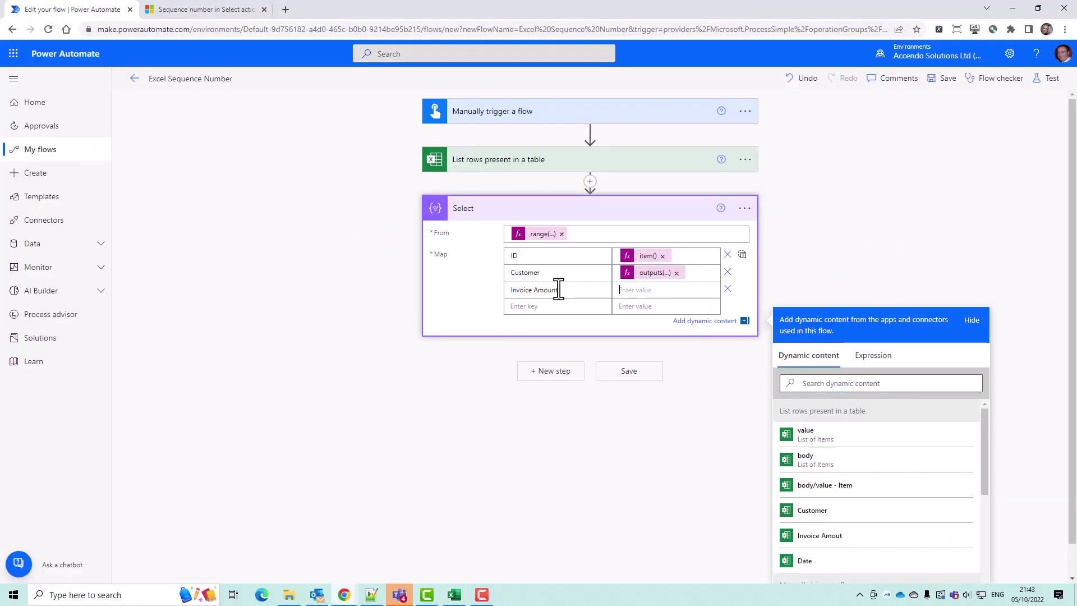
{"action": "left_click", "coordinate": [873, 367]}
{"action": "type", "text": "outputs('List_rows_present_in_a_table')?['body/value'][item()]['Customer']"}
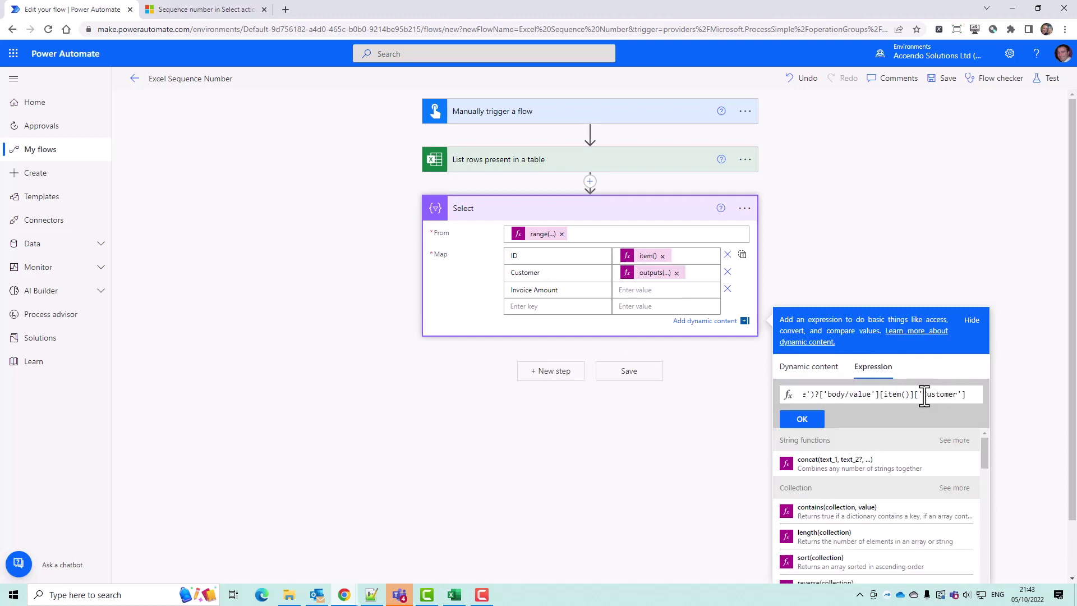
{"action": "mouse_move", "coordinate": [924, 394]}
{"action": "left_mouse_down"}
{"action": "mouse_move", "coordinate": [960, 394]}
{"action": "mouse_move", "coordinate": [924, 393]}
{"action": "left_mouse_up"}
{"action": "left_click", "coordinate": [956, 394]}
{"action": "type", "text": "Invoice Amount"}
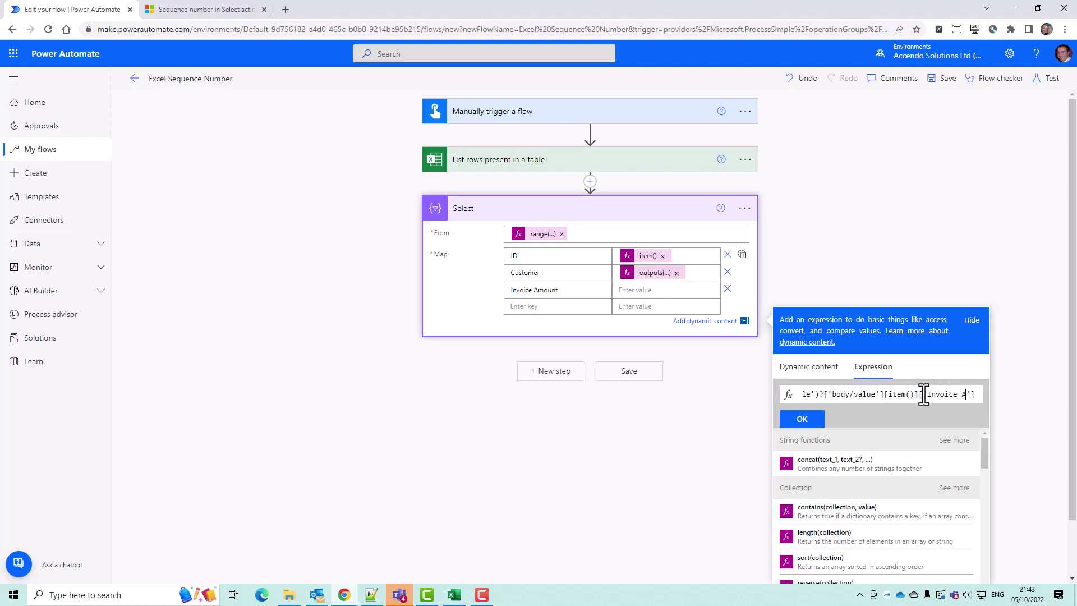
{"action": "left_click", "coordinate": [816, 419]}
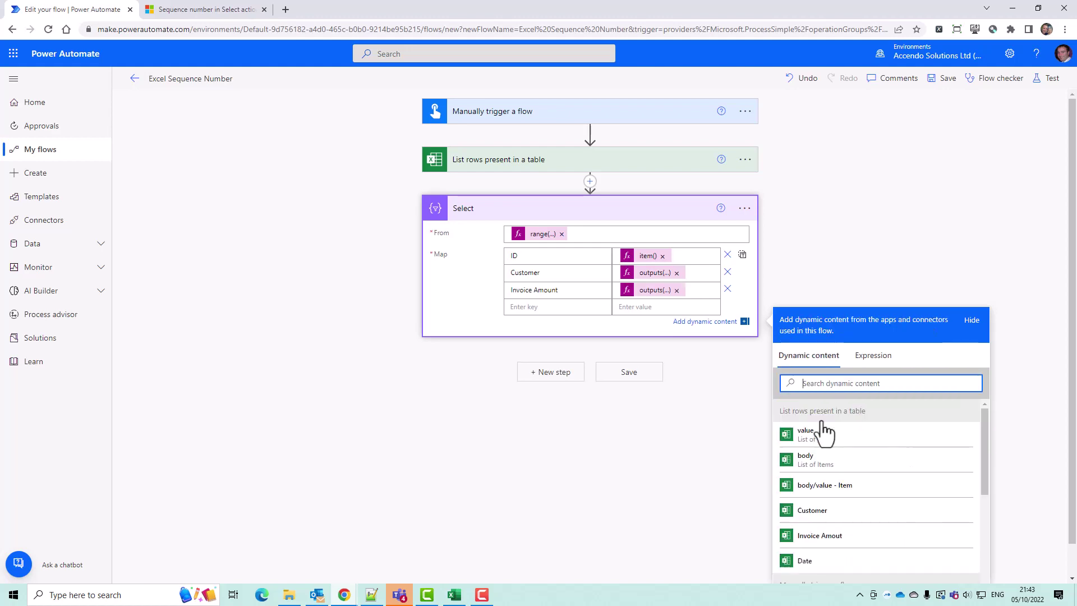
Write the matching indexed expression for the Date column
{"action": "key", "text": "alt+Tab"}
{"action": "key", "text": "alt+Tab"}
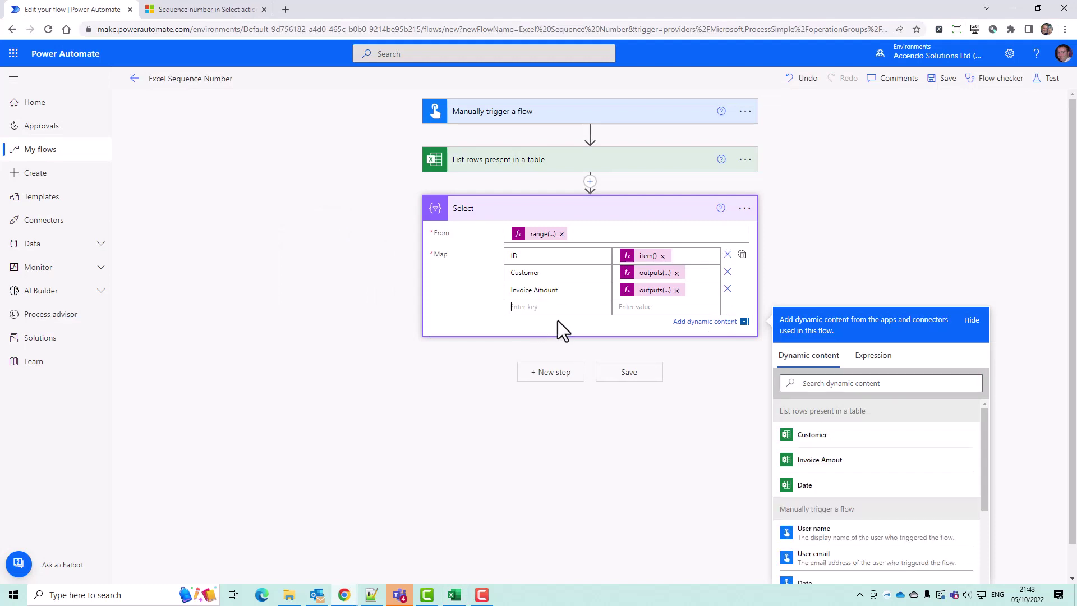
{"action": "left_click", "coordinate": [873, 355]}
{"action": "type", "text": "outputs('List_rows_present_in_a_table')?['body/value'][item()]['Customer']"}
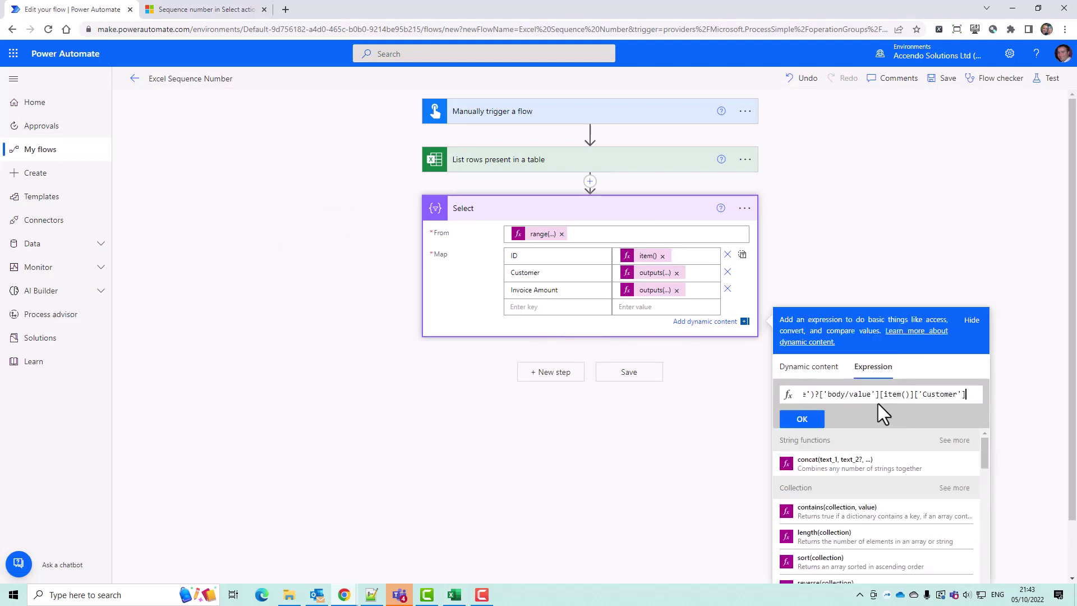
{"action": "left_click_drag", "start_coordinate": [923, 394], "coordinate": [957, 395]}
{"action": "key", "text": "BackSpace"}
{"action": "type", "text": "Date"}
{"action": "left_click", "coordinate": [800, 420]}
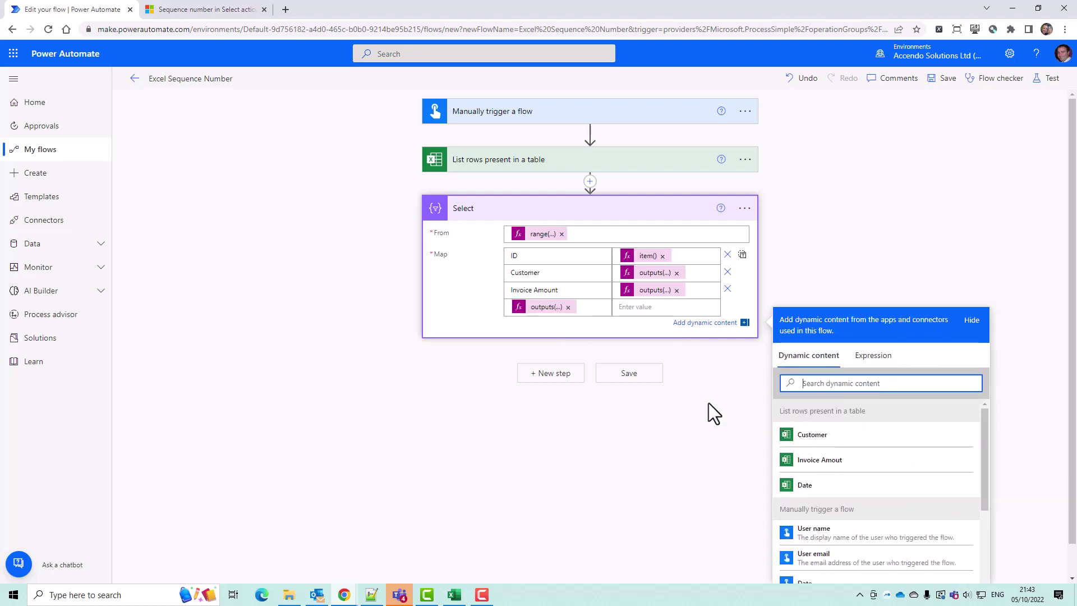
Move the Date expression from the key field into the value, then save the flow
{"action": "left_click", "coordinate": [548, 308]}
{"action": "triple_click", "coordinate": [864, 396]}
{"action": "key", "text": "ctrl+c"}
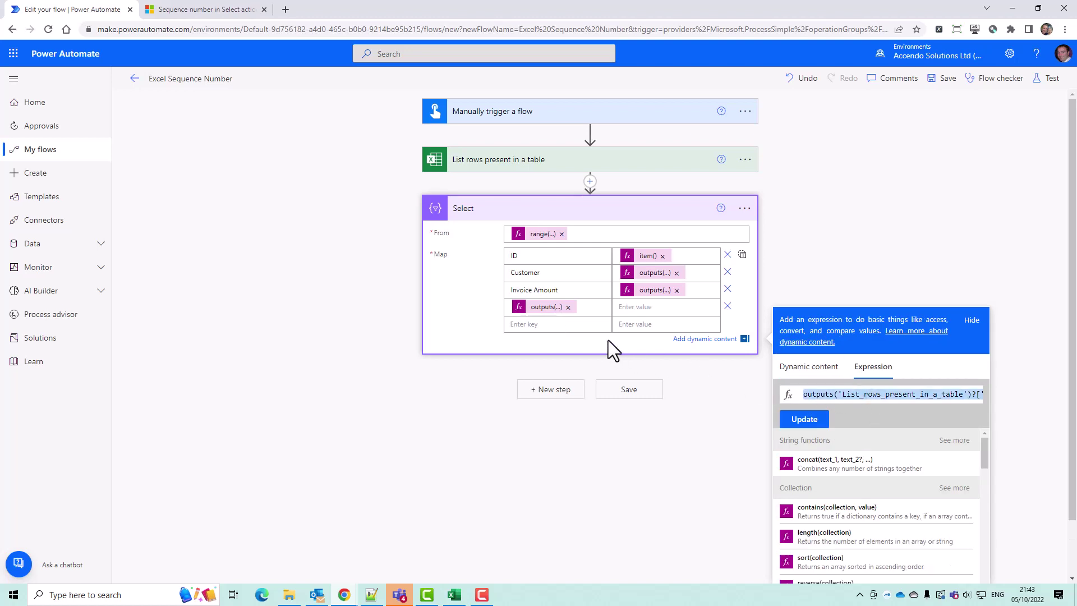
{"action": "left_click", "coordinate": [568, 307]}
{"action": "left_click", "coordinate": [874, 355]}
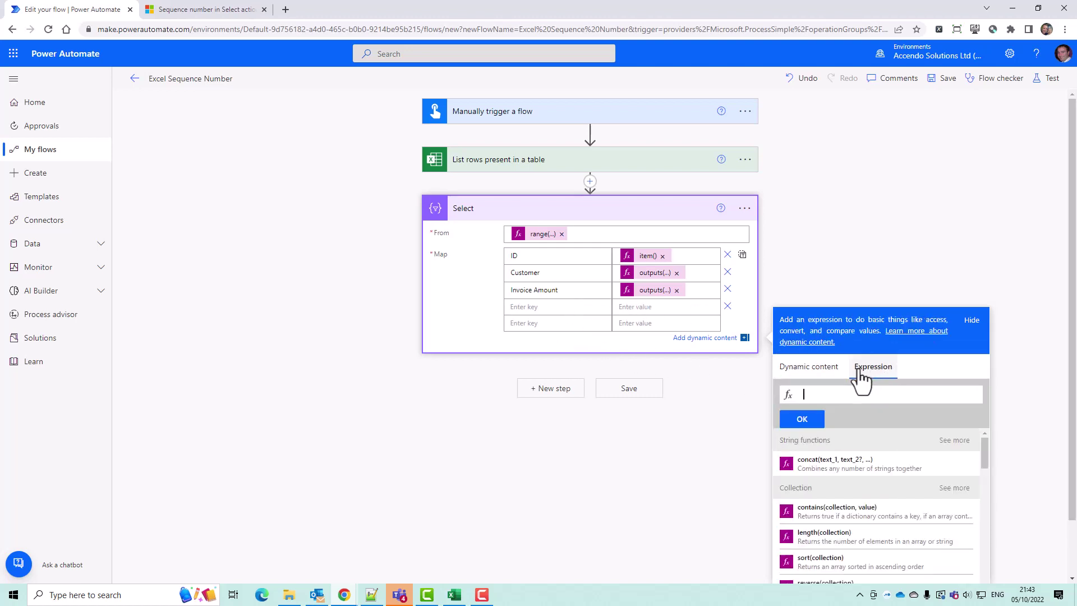
{"action": "key", "text": "ctrl+v"}
{"action": "left_click", "coordinate": [803, 419]}
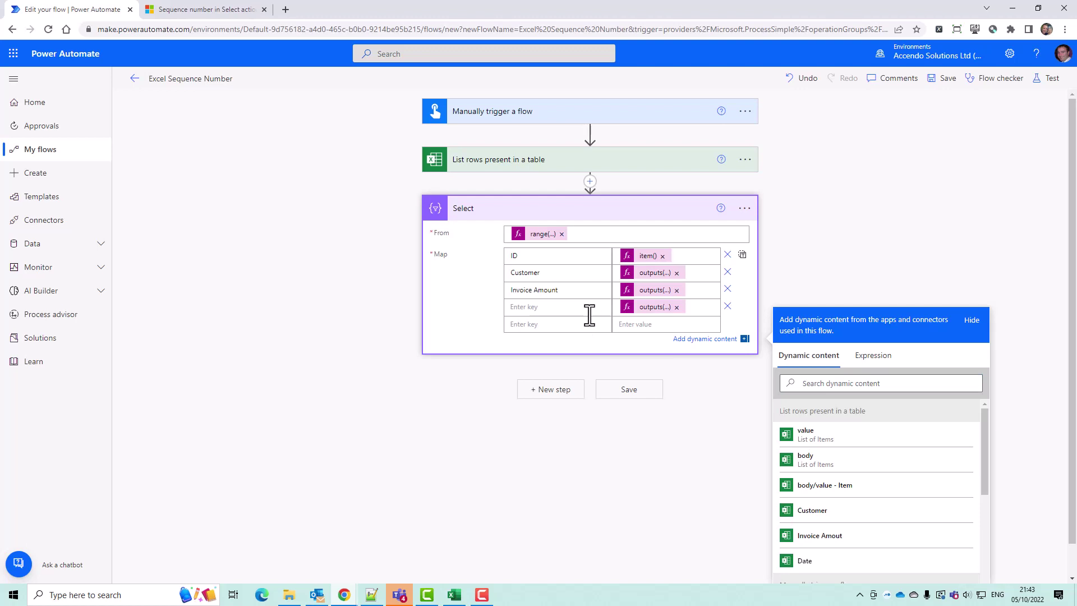
{"action": "left_click", "coordinate": [591, 314]}
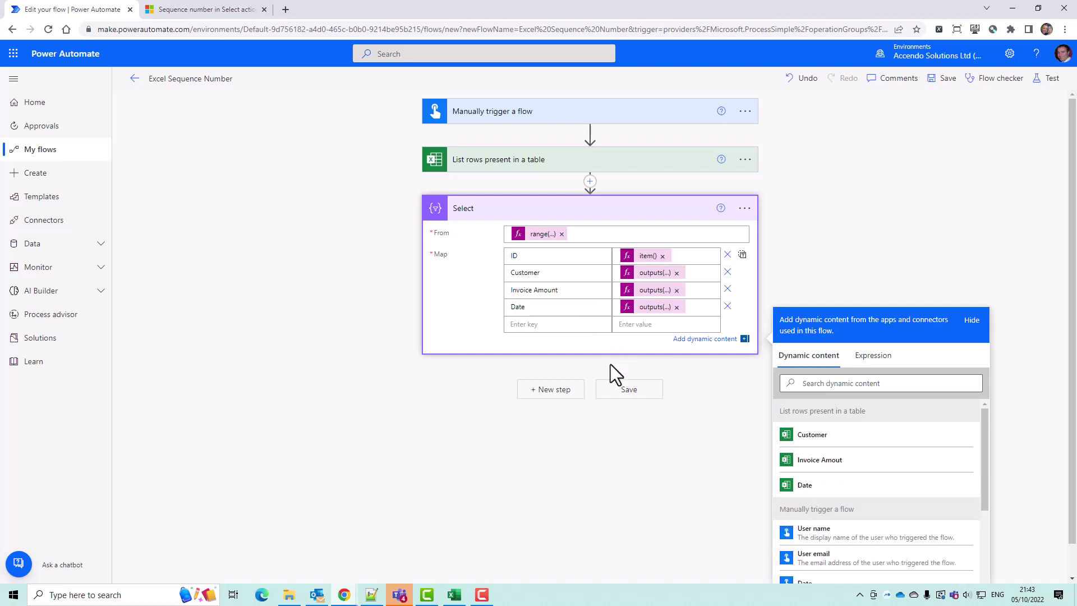
{"action": "left_click", "coordinate": [620, 391]}
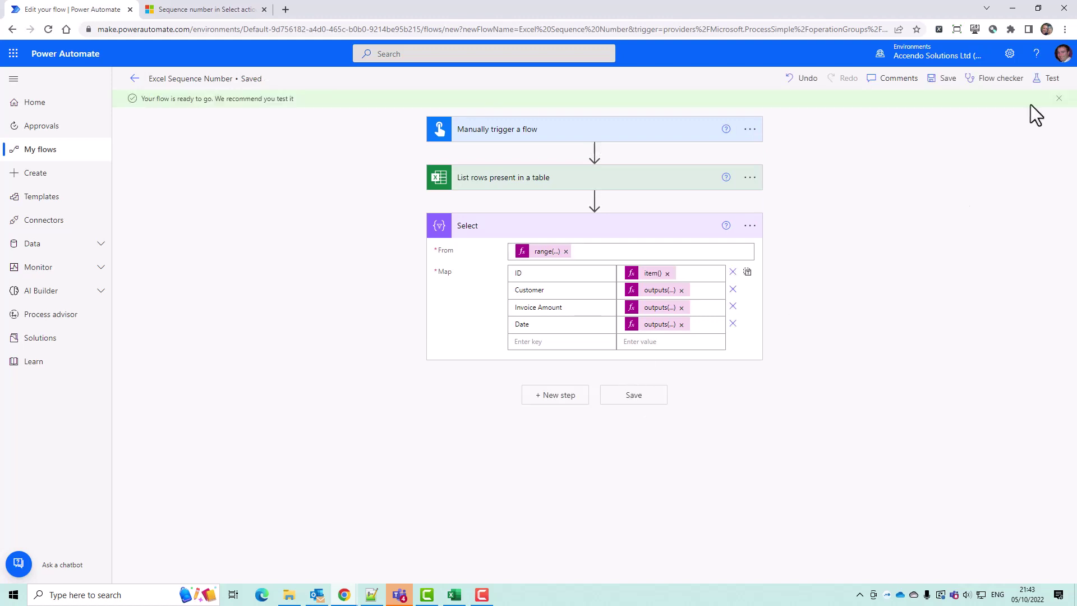
Run a manual test of the flow
{"action": "left_click", "coordinate": [1047, 78]}
{"action": "left_click", "coordinate": [901, 136]}
{"action": "left_click", "coordinate": [920, 564]}
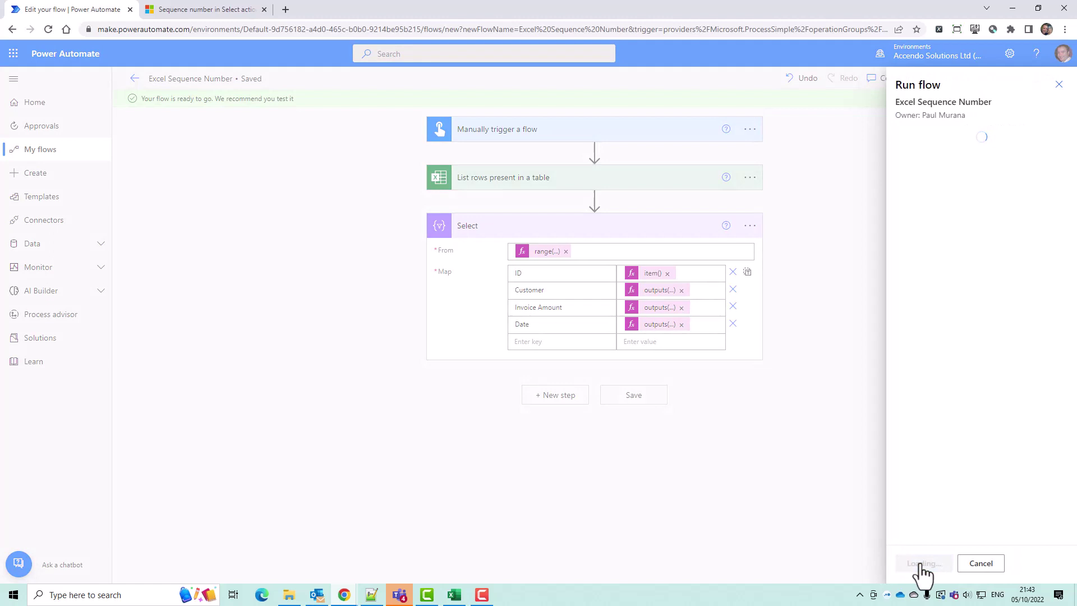
{"action": "left_click", "coordinate": [921, 564]}
{"action": "left_click", "coordinate": [921, 564]}
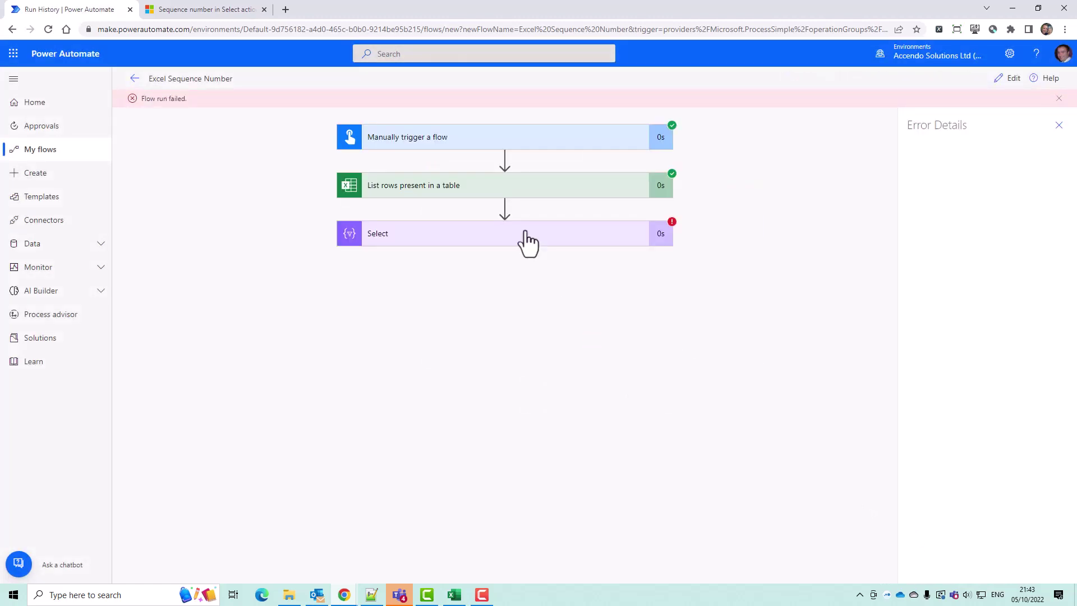
Read the failed Select step's error and confirm the Excel column is 'Invoice Amout'
{"action": "left_click", "coordinate": [523, 236]}
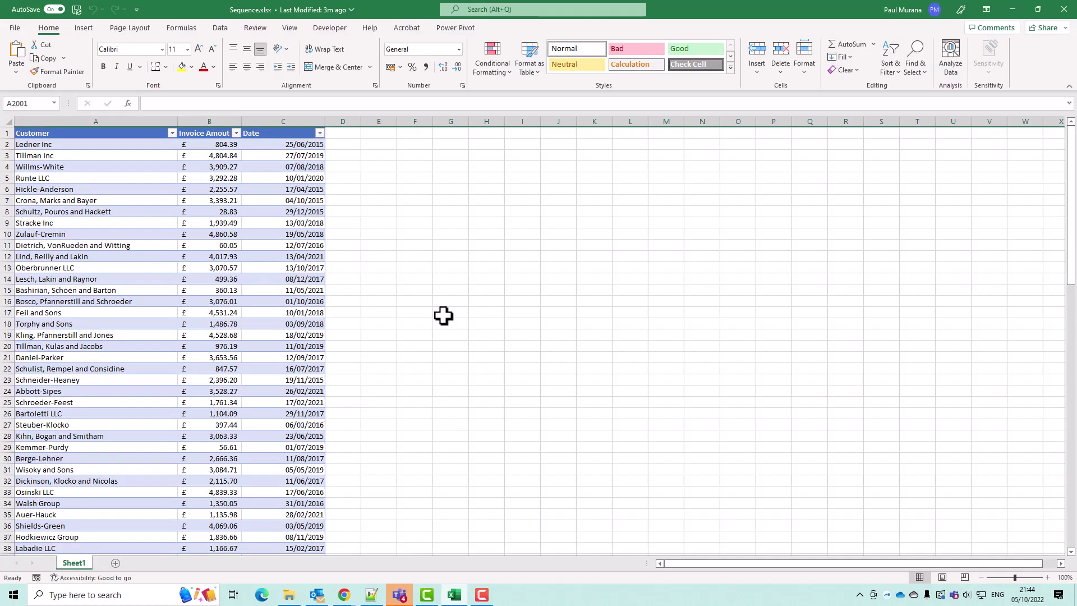
{"action": "key", "text": "alt+Tab"}
{"action": "key", "text": "alt+Tab"}
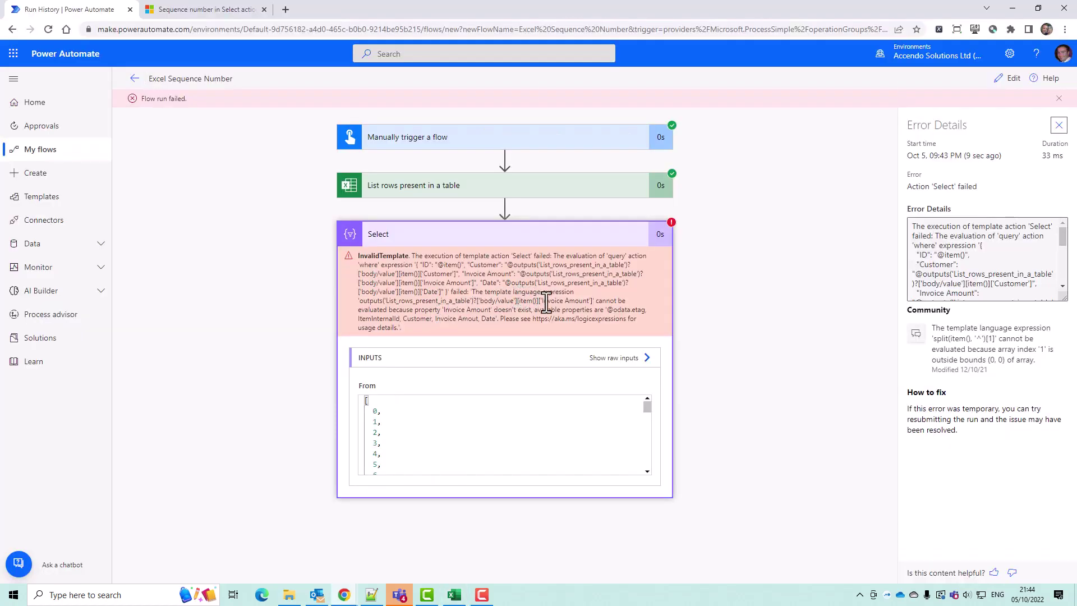
{"action": "left_click_drag", "start_coordinate": [440, 323], "coordinate": [479, 319]}
{"action": "left_click", "coordinate": [456, 321]}
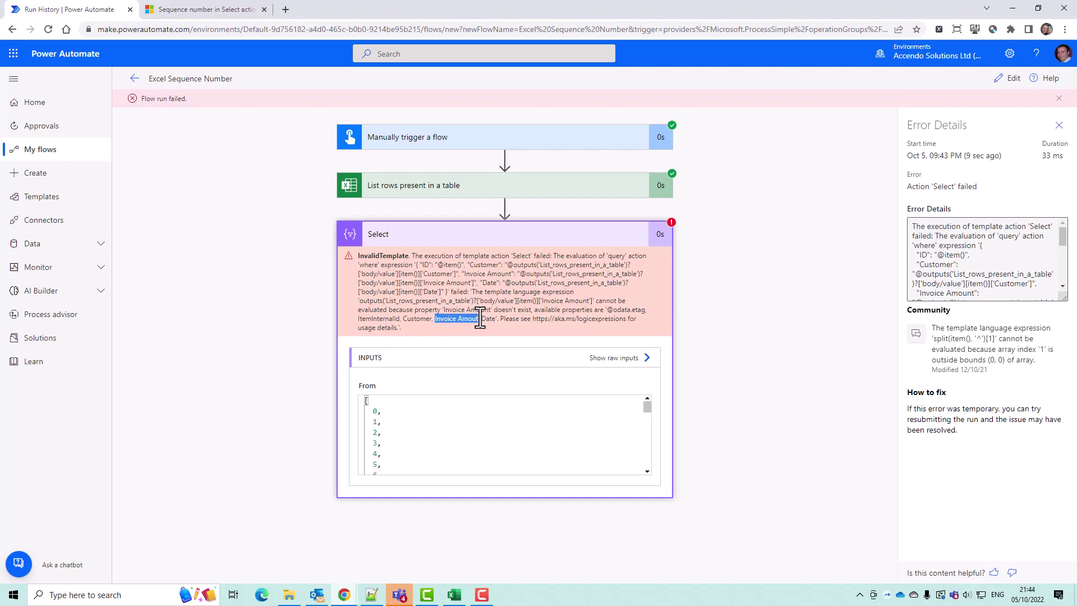
Edit the Invoice Amount expression to reference the 'Invoice Amout' column
{"action": "left_click", "coordinate": [1009, 78]}
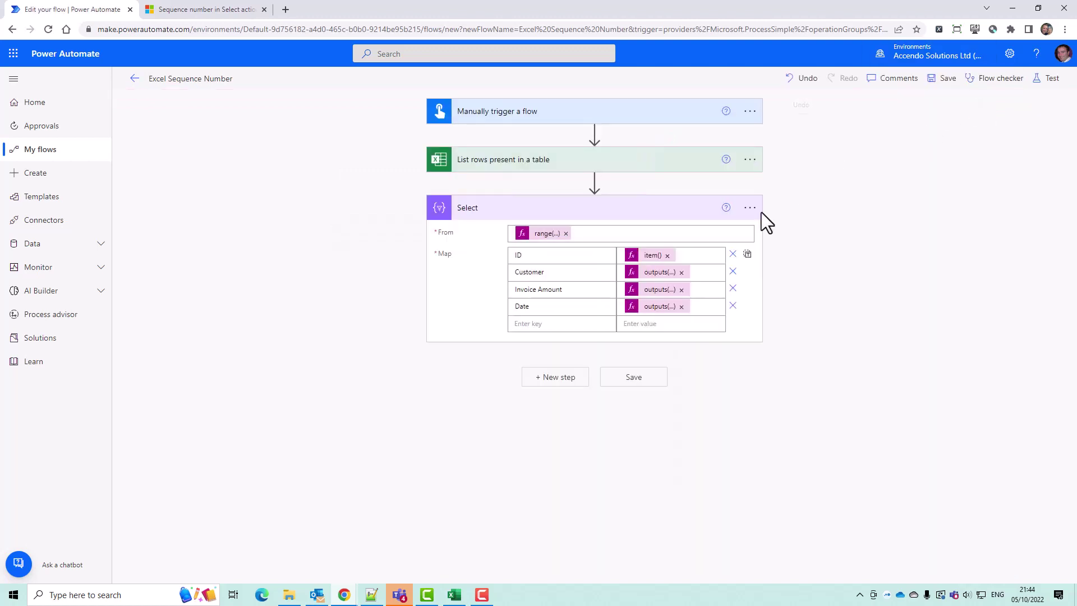
{"action": "left_click", "coordinate": [662, 291]}
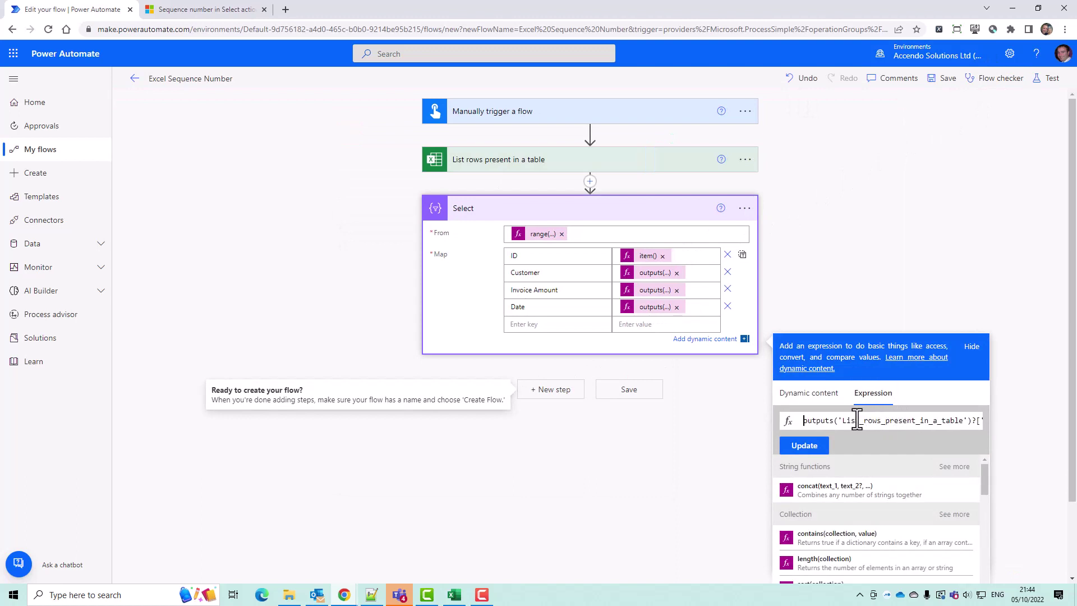
{"action": "left_click", "coordinate": [528, 290]}
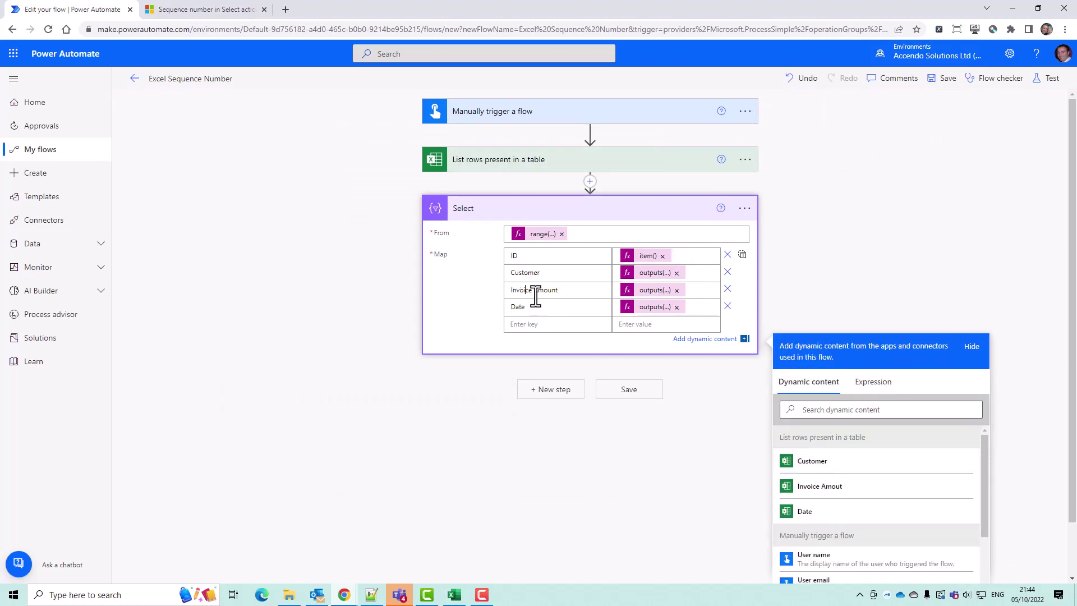
{"action": "left_click", "coordinate": [654, 307]}
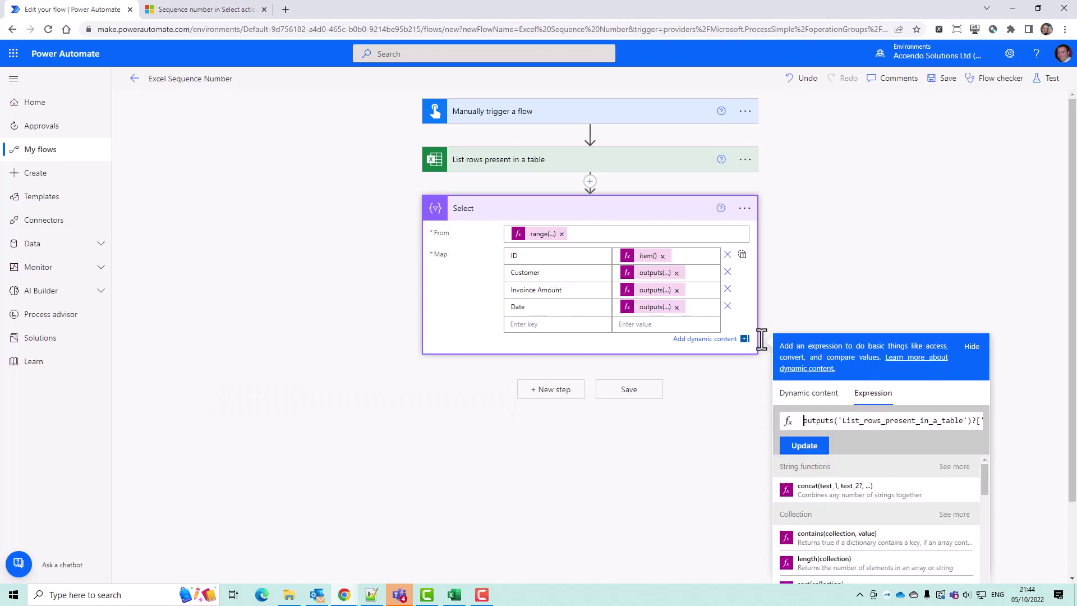
{"action": "left_click", "coordinate": [916, 422]}
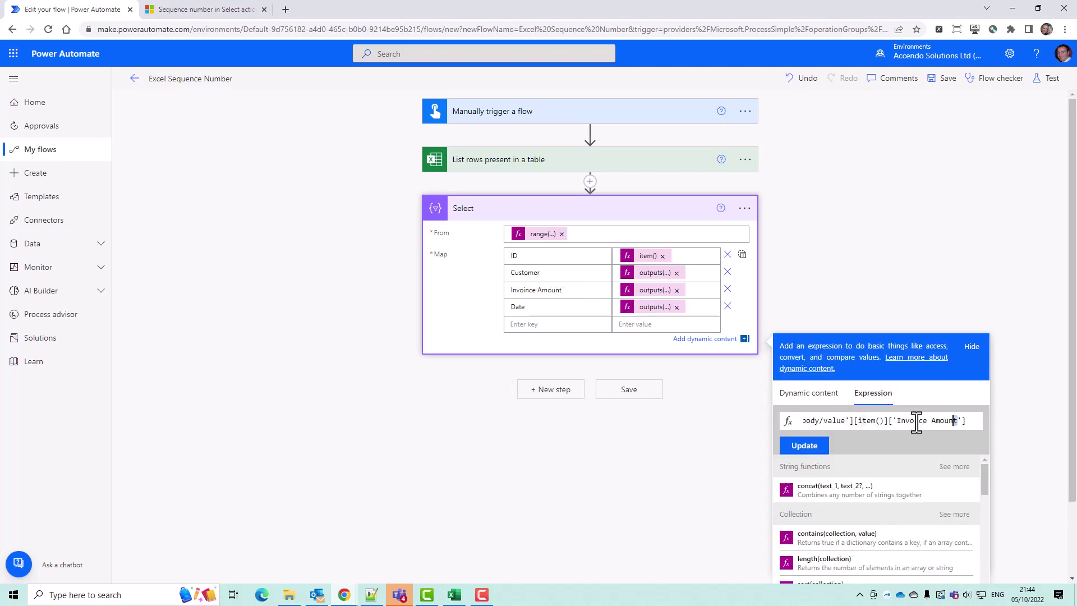
{"action": "key", "text": "shift+Left"}
{"action": "key", "text": "shift+Left"}
{"action": "key", "text": "shift+Left"}
{"action": "key", "text": "shift+Left"}
{"action": "key", "text": "shift+Left"}
{"action": "key", "text": "shift+Left"}
{"action": "key", "text": "shift+Left"}
{"action": "key", "text": "shift+Left"}
{"action": "type", "text": "Invoice Amout"}
{"action": "left_click", "coordinate": [806, 446]}
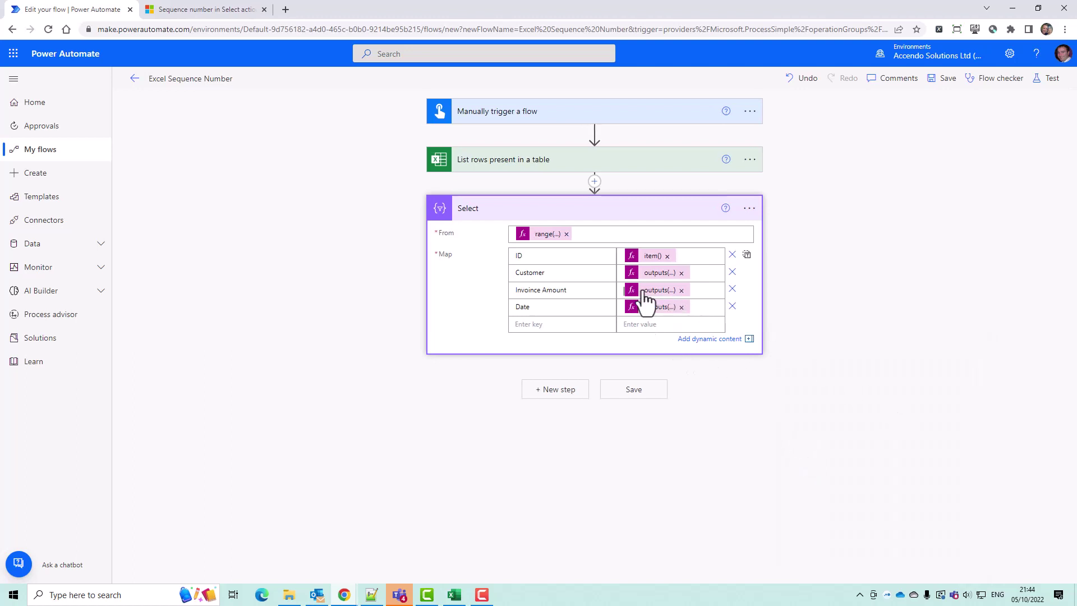
Re-paste the corrected expression into the Invoice Amount value and save the flow
{"action": "left_click", "coordinate": [699, 256]}
{"action": "left_click", "coordinate": [673, 291]}
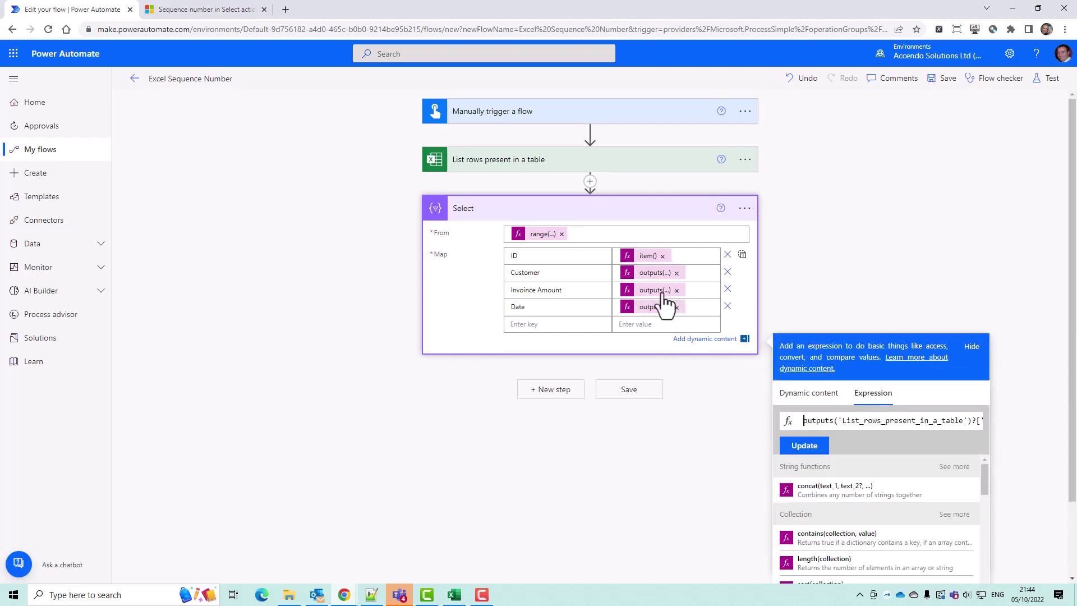
{"action": "triple_click", "coordinate": [864, 422]}
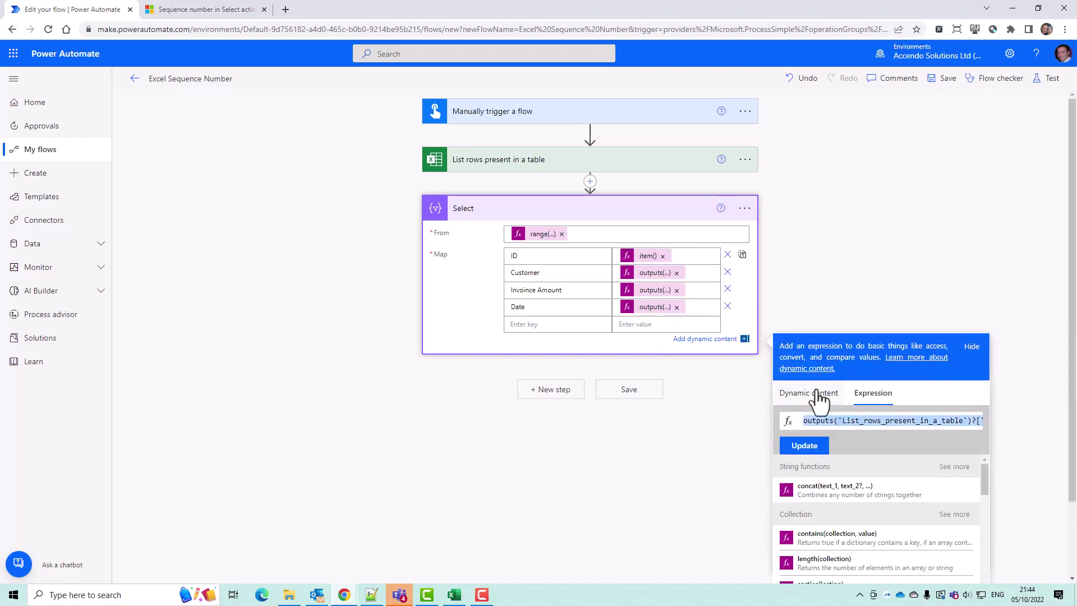
{"action": "left_click", "coordinate": [677, 290]}
{"action": "left_click", "coordinate": [873, 380]}
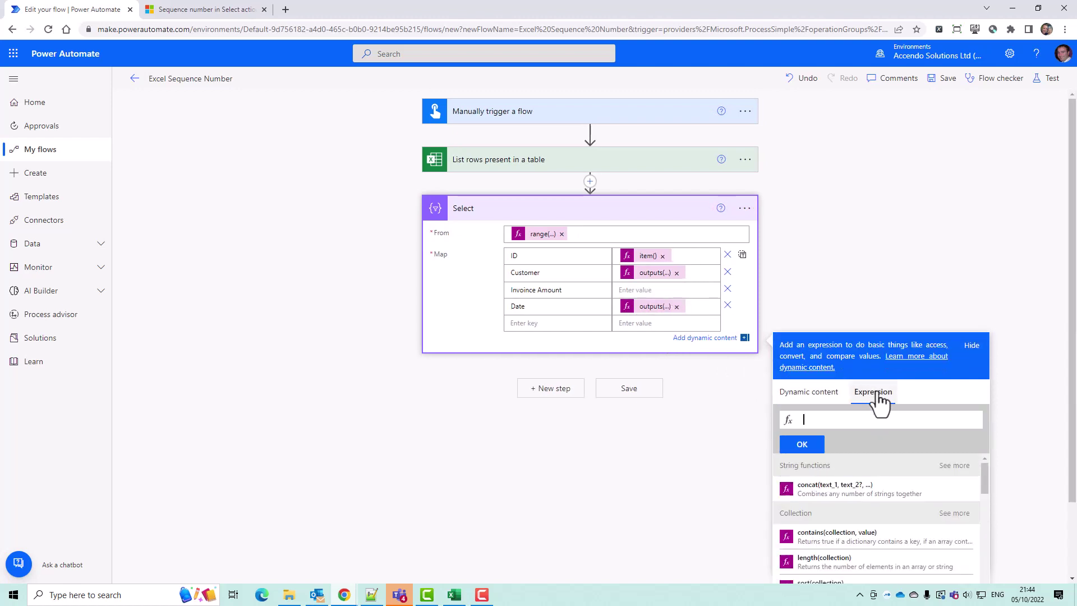
{"action": "key", "text": "ctrl+v"}
{"action": "left_click", "coordinate": [799, 446]}
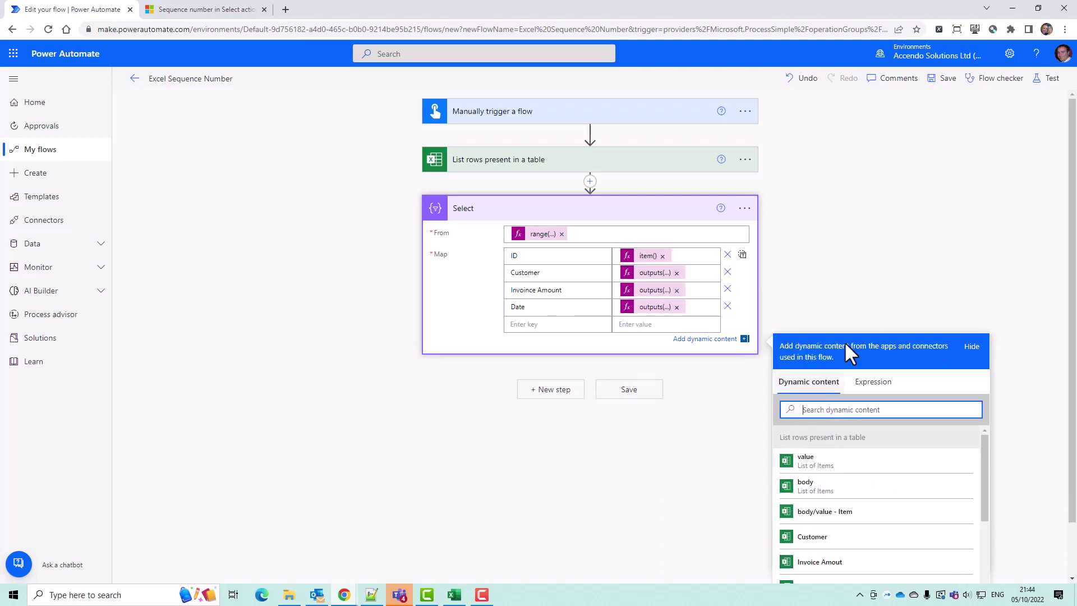
{"action": "left_click", "coordinate": [945, 78]}
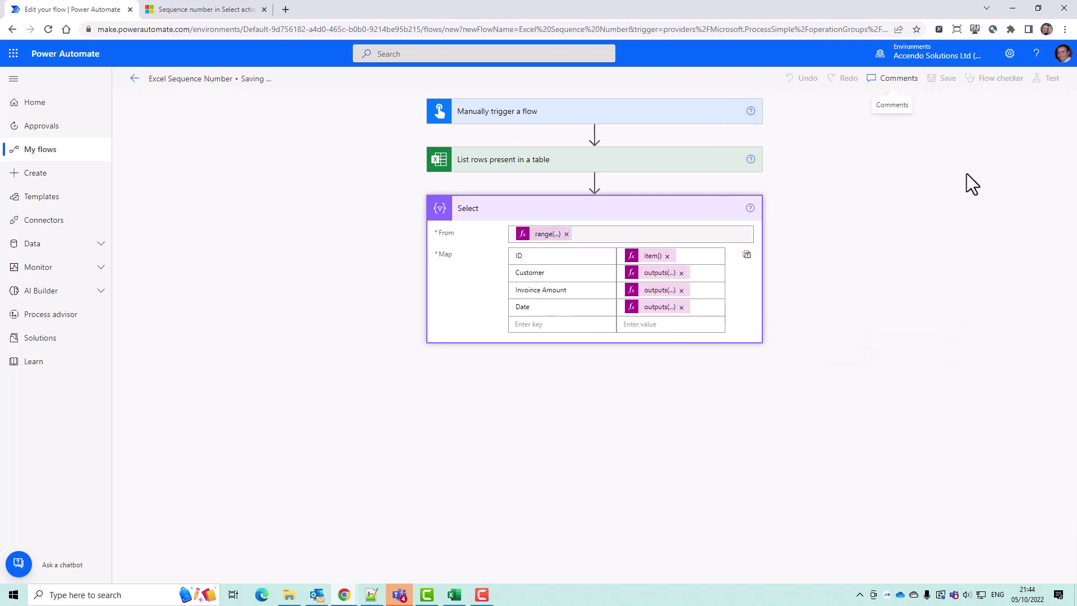
Rerun the flow manually and view Select outputs with IDs numbered 0 to 98
{"action": "left_click", "coordinate": [1041, 80]}
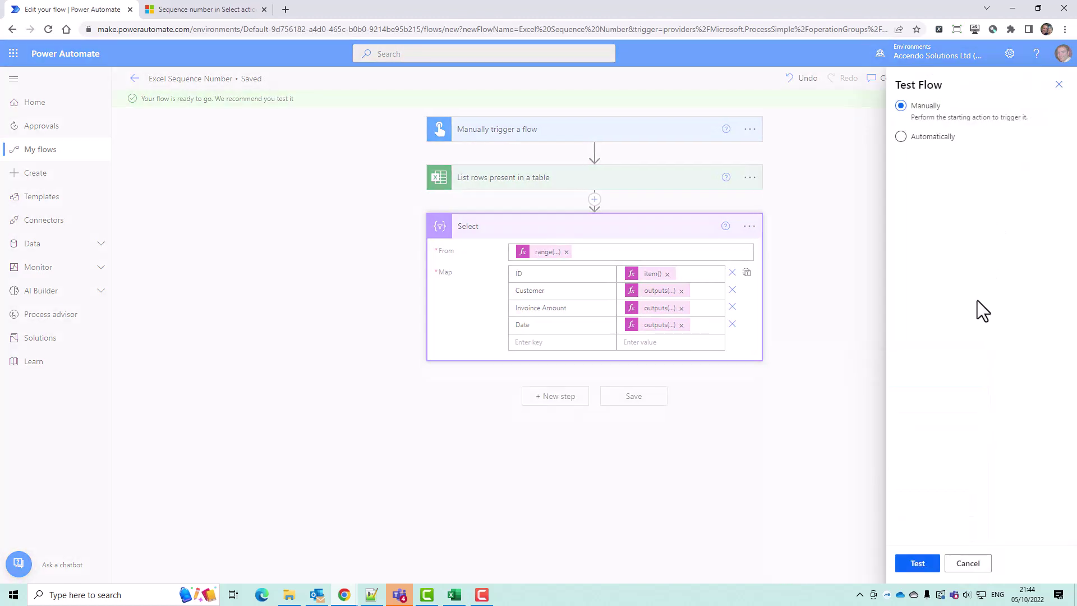
{"action": "left_click", "coordinate": [934, 566]}
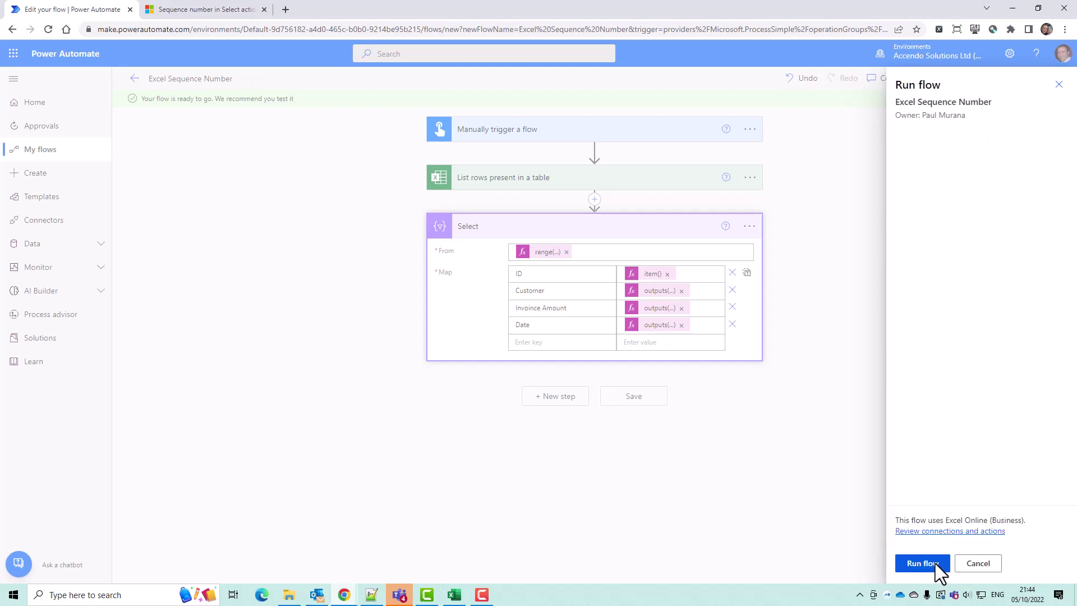
{"action": "left_click", "coordinate": [935, 563]}
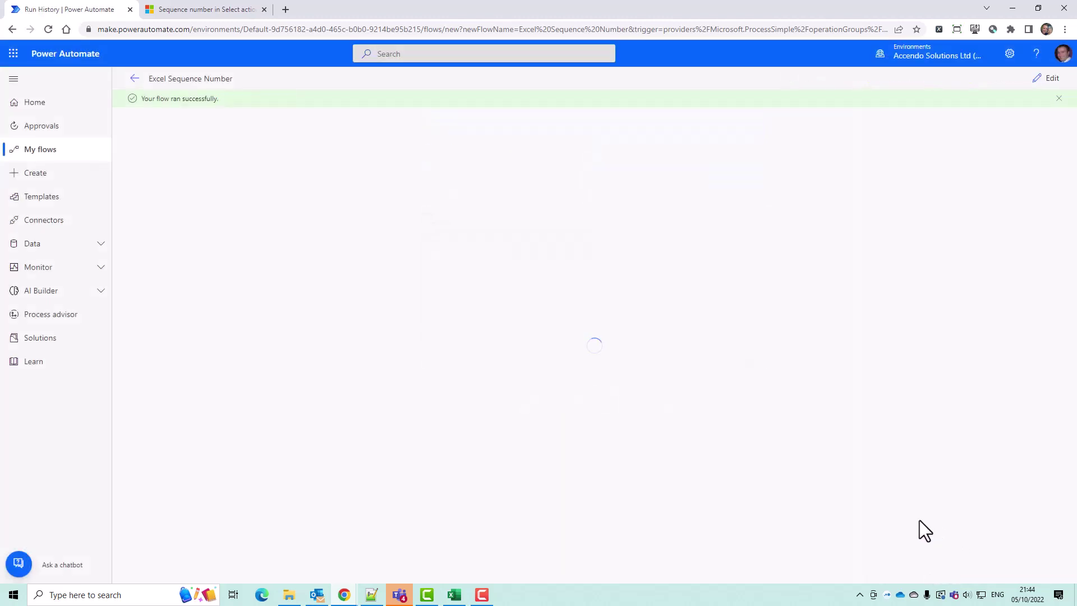
{"action": "left_click", "coordinate": [595, 236]}
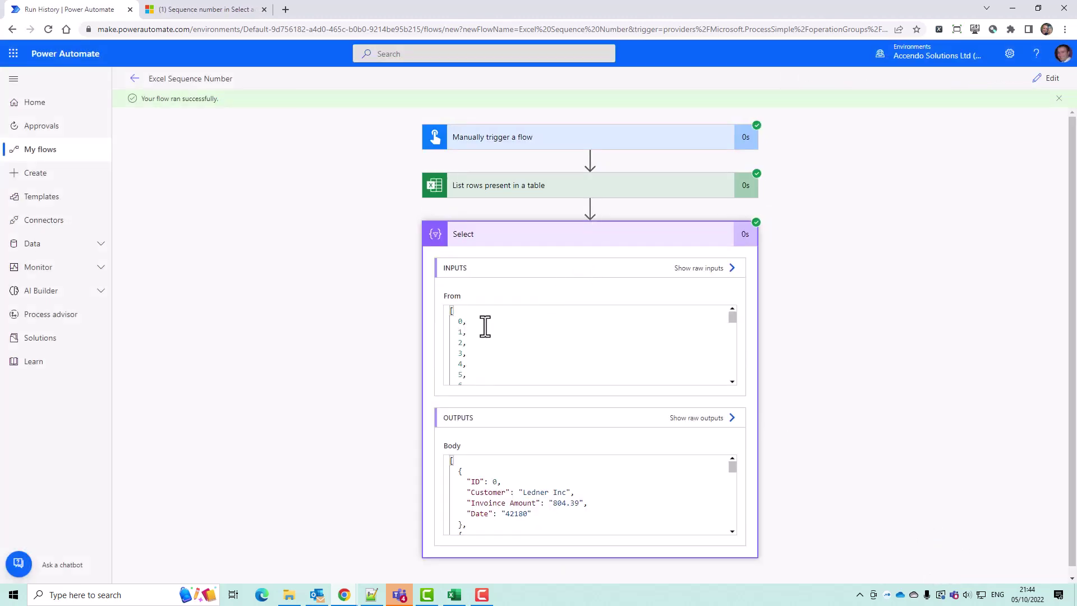
{"action": "mouse_move", "coordinate": [733, 467]}
{"action": "left_mouse_down"}
{"action": "mouse_move", "coordinate": [728, 530]}
{"action": "mouse_move", "coordinate": [734, 468]}
{"action": "left_mouse_up"}
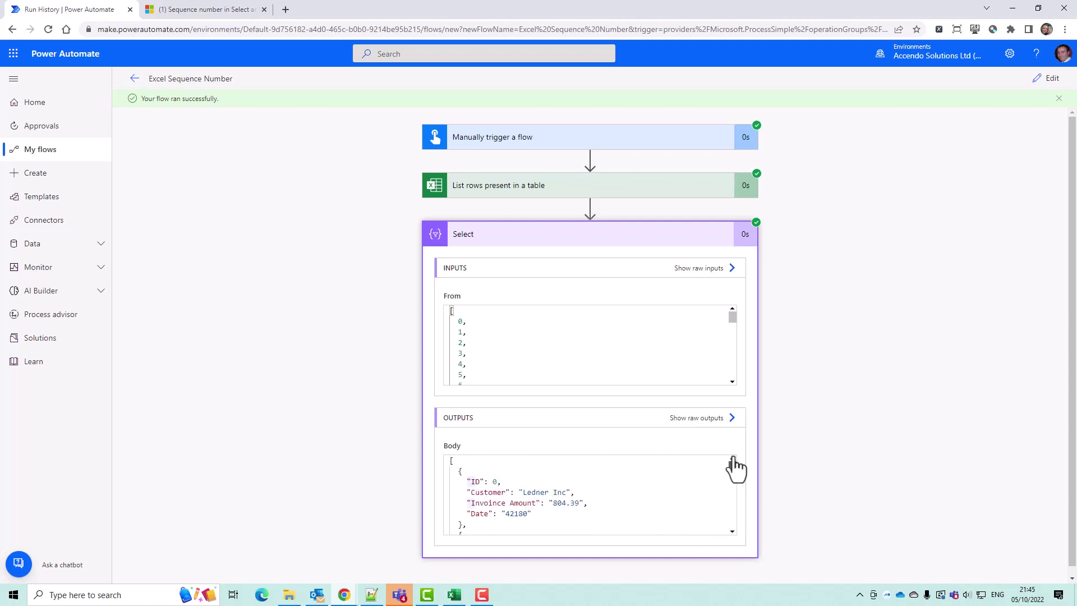
Change the ID expression to add(item(),1) and save the flow
{"action": "left_click", "coordinate": [1048, 80]}
{"action": "left_click", "coordinate": [652, 256]}
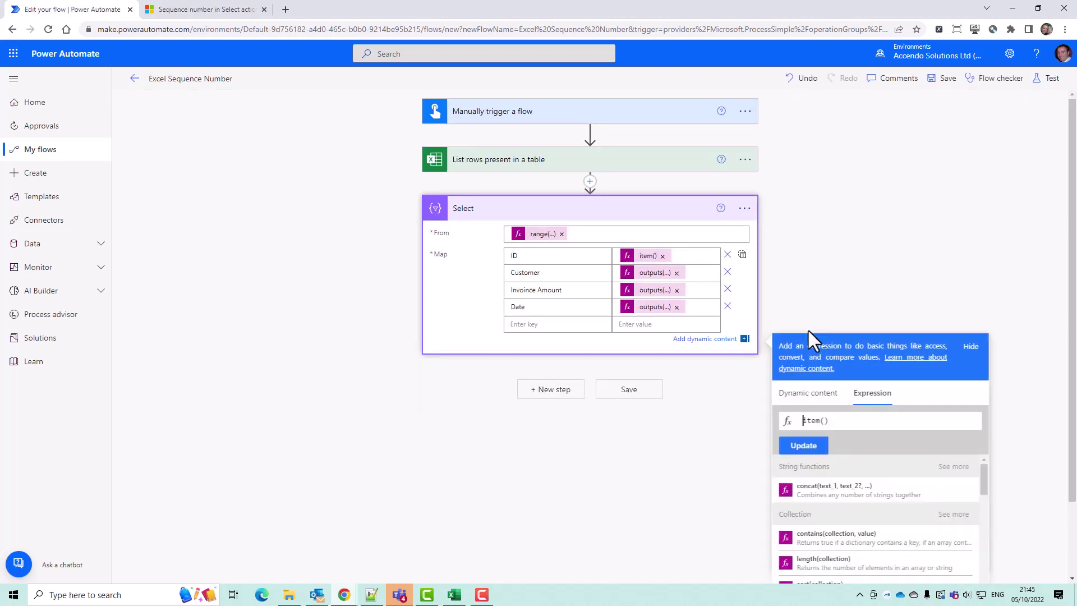
{"action": "type", "text": "add("}
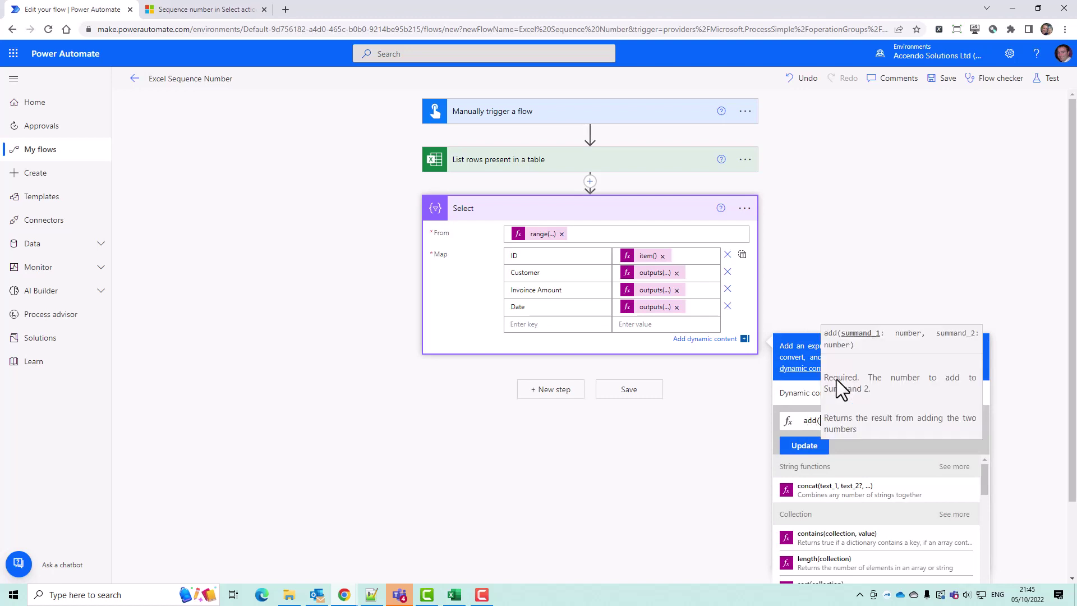
{"action": "key", "text": "End"}
{"action": "type", "text": ",1)"}
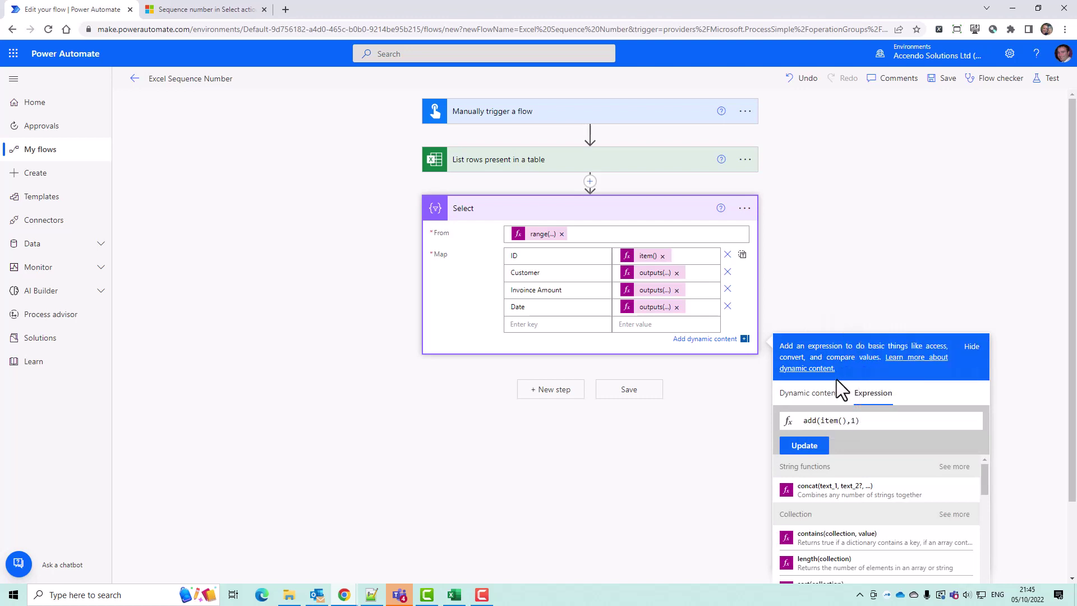
{"action": "left_click", "coordinate": [804, 445]}
{"action": "left_click", "coordinate": [946, 80]}
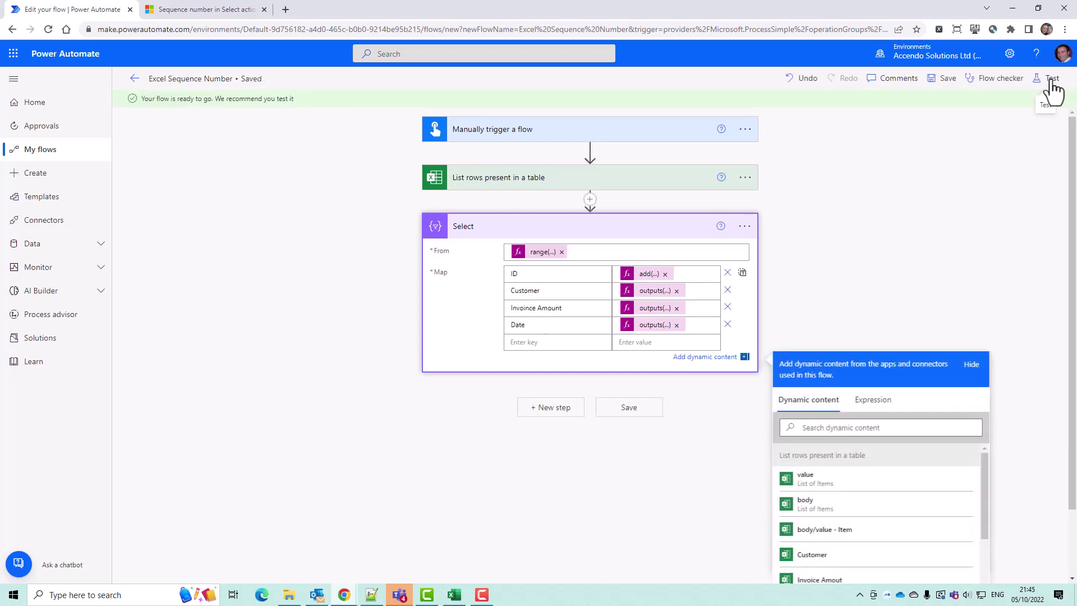
Test the flow manually and check the Select output now starts at ID 1
{"action": "left_click", "coordinate": [1051, 79]}
{"action": "left_click", "coordinate": [921, 565]}
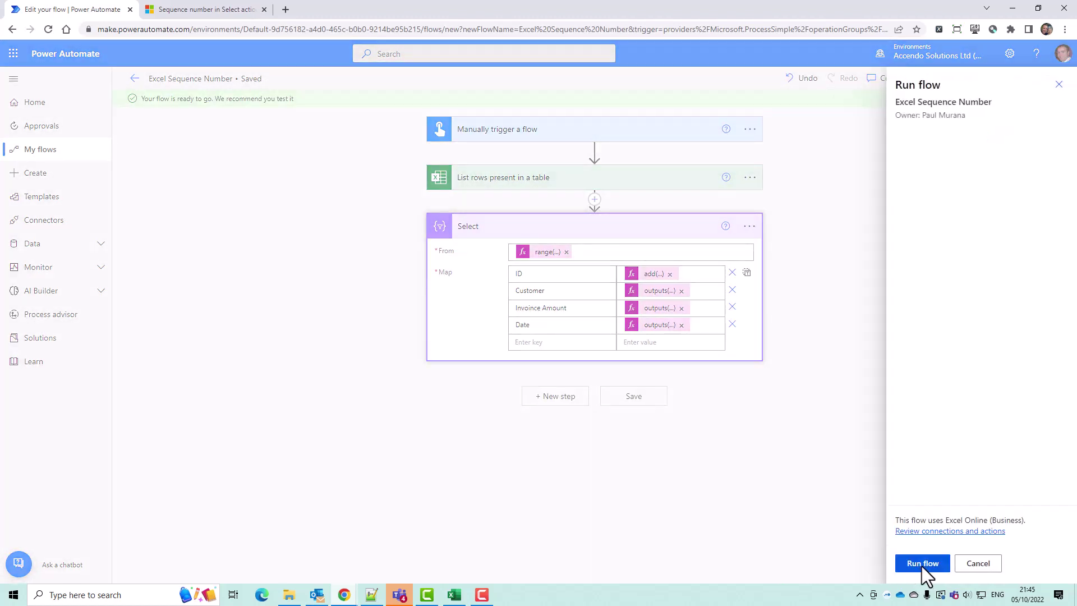
{"action": "left_click", "coordinate": [921, 565]}
{"action": "left_click", "coordinate": [918, 564]}
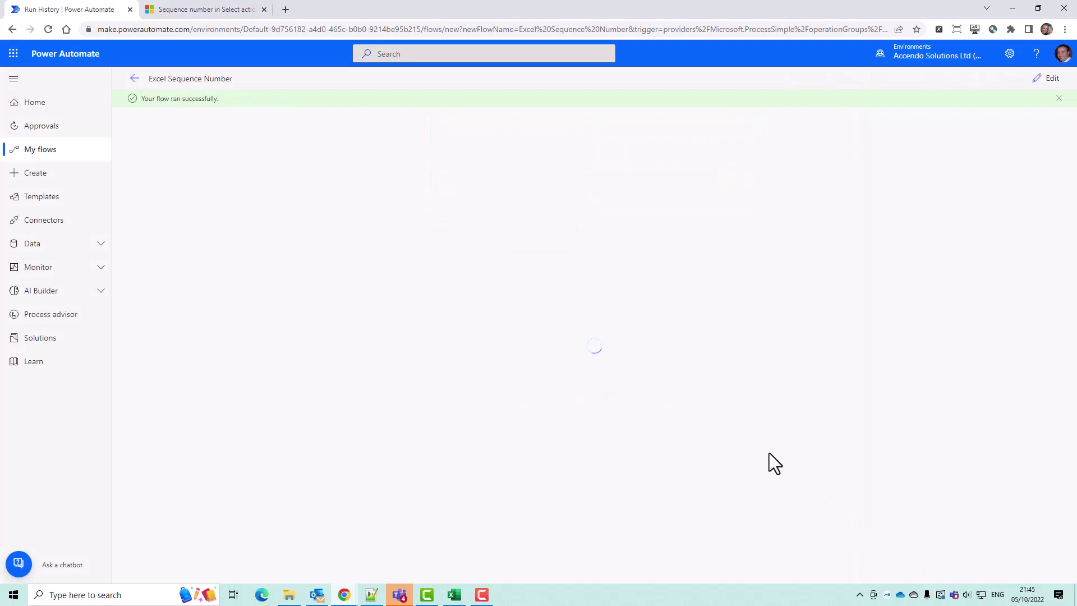
{"action": "left_click", "coordinate": [576, 245]}
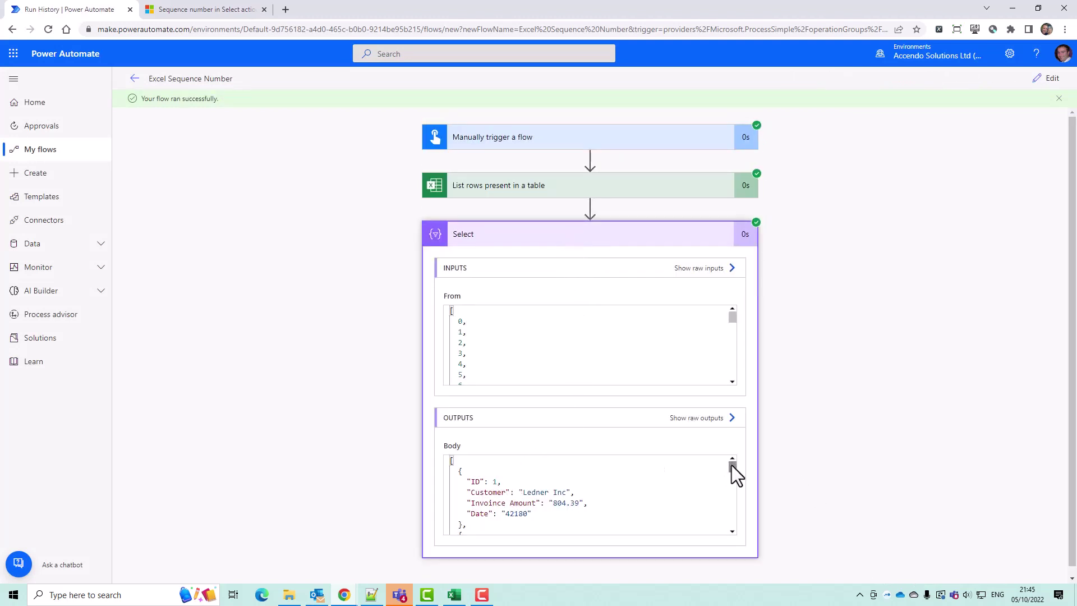
{"action": "left_click_drag", "start_coordinate": [732, 467], "coordinate": [733, 483]}
{"action": "scroll", "coordinate": [733, 488], "scroll_direction": "up", "scroll_amount": 10}
{"action": "left_click", "coordinate": [696, 239]}
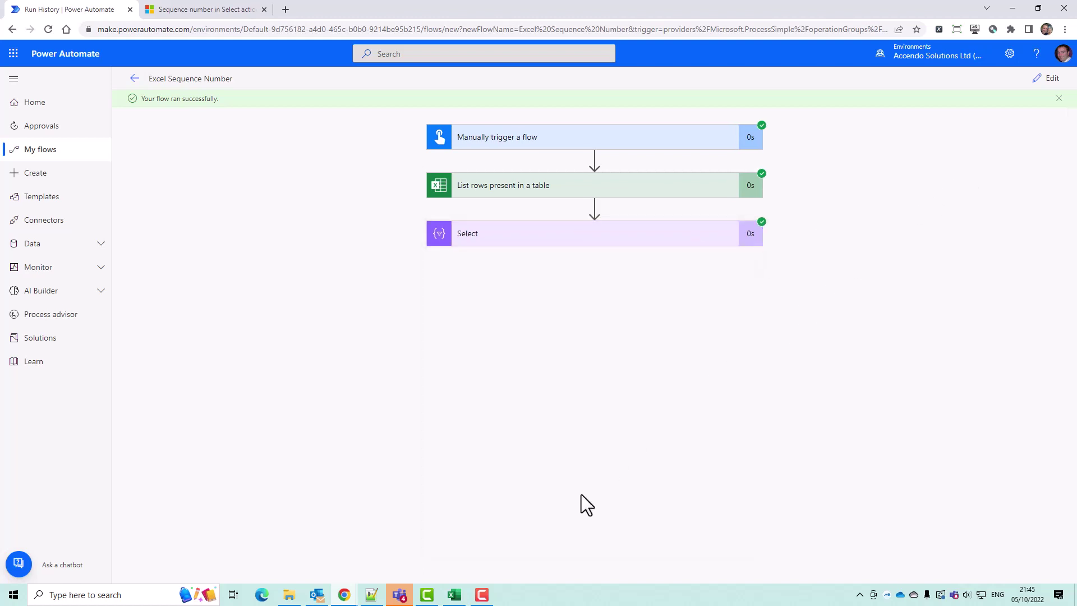